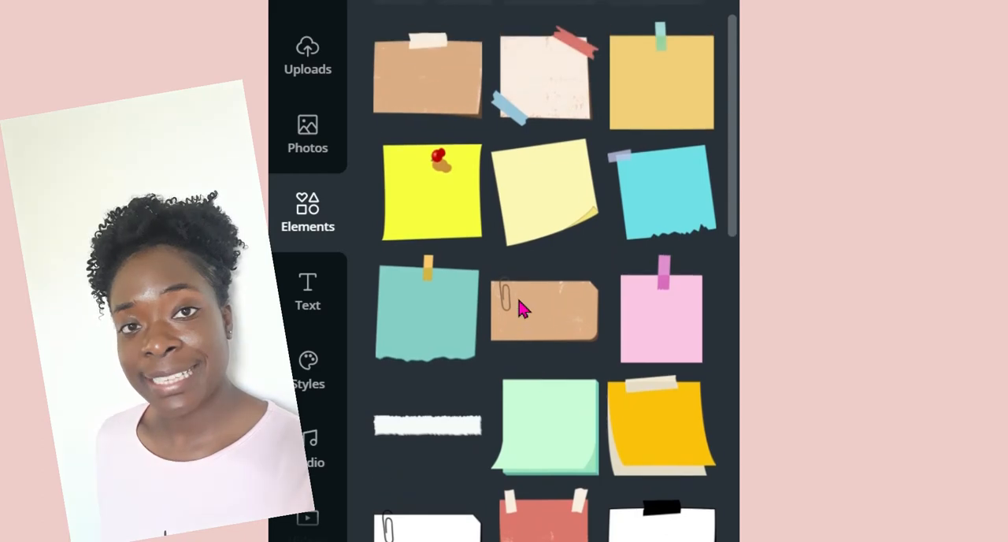
scroll(522, 310, down, 1)
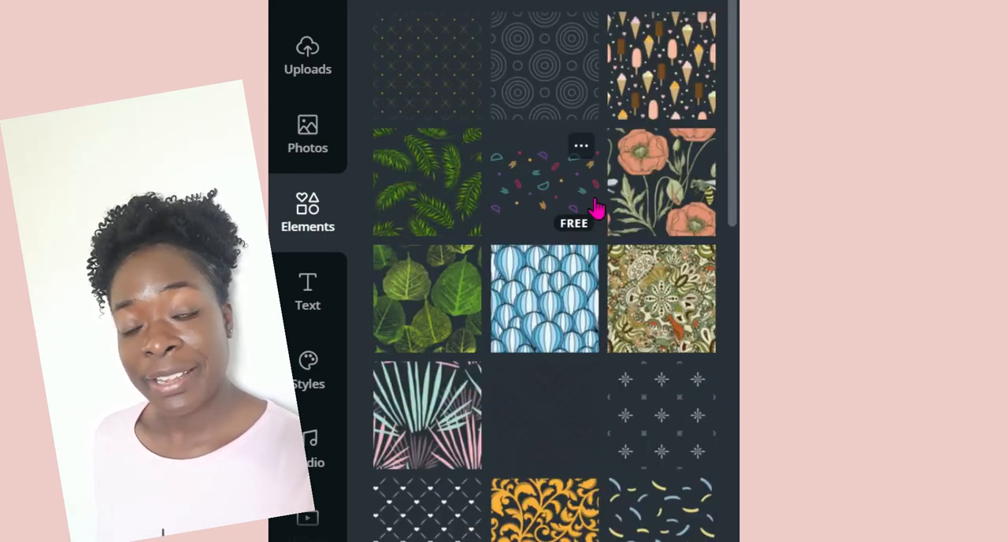
scroll(596, 207, down, 5)
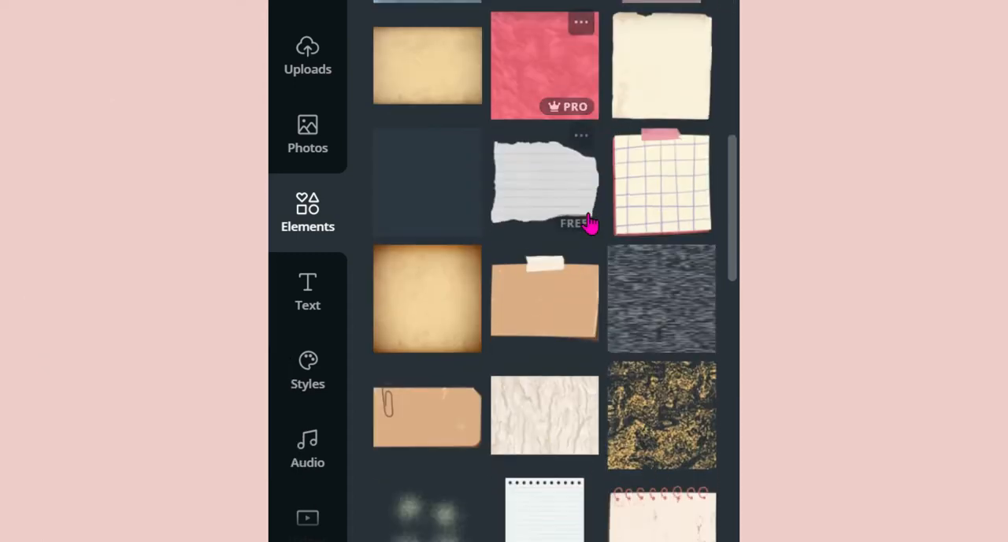
scroll(591, 221, down, 3)
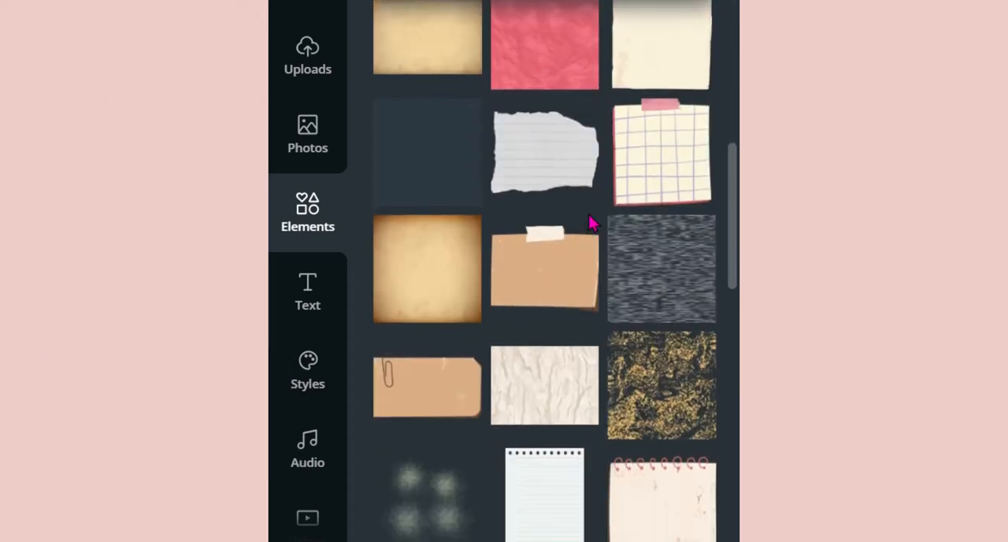
scroll(732, 85, up, 5)
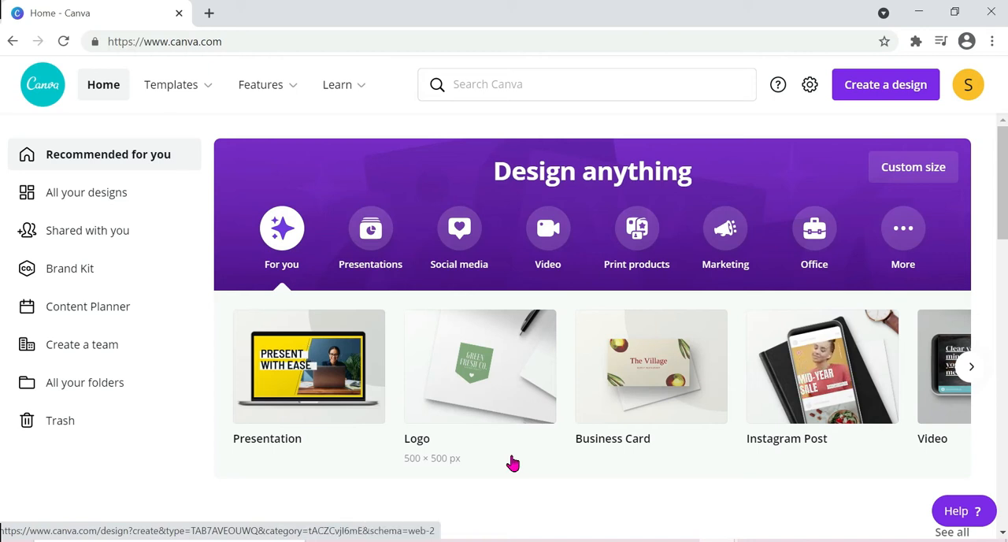
Step: Search Canva for "facebook post" and create a blank Facebook Post design
click(580, 82)
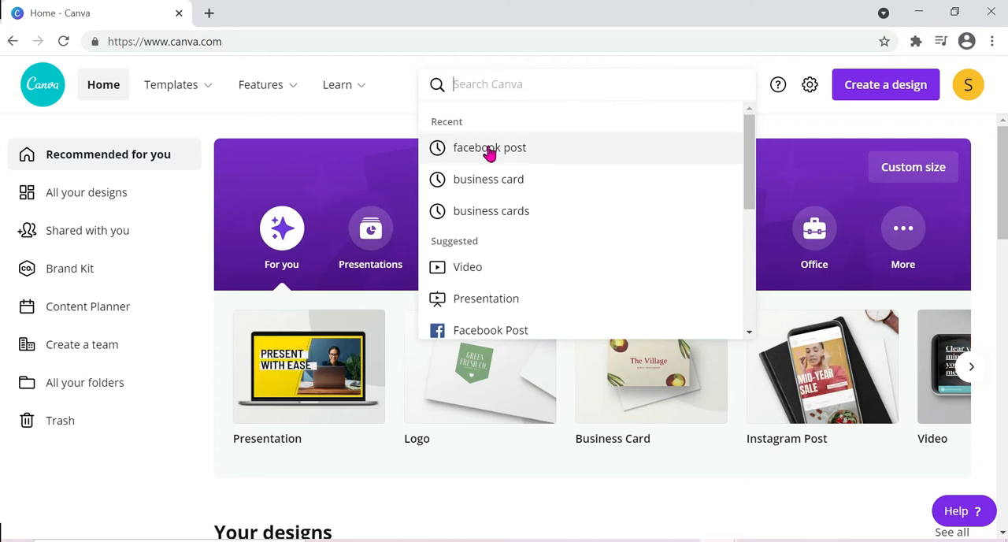
click(489, 150)
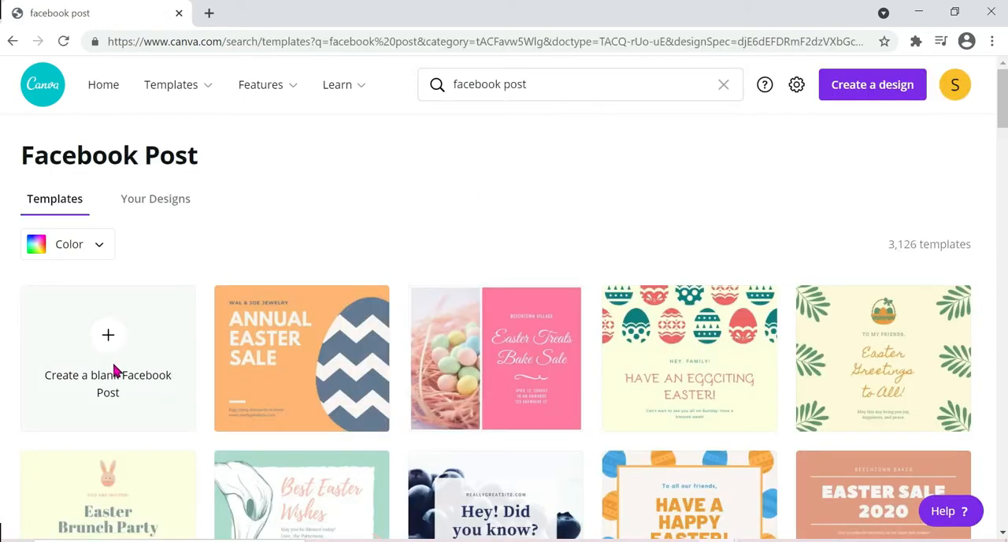
click(114, 371)
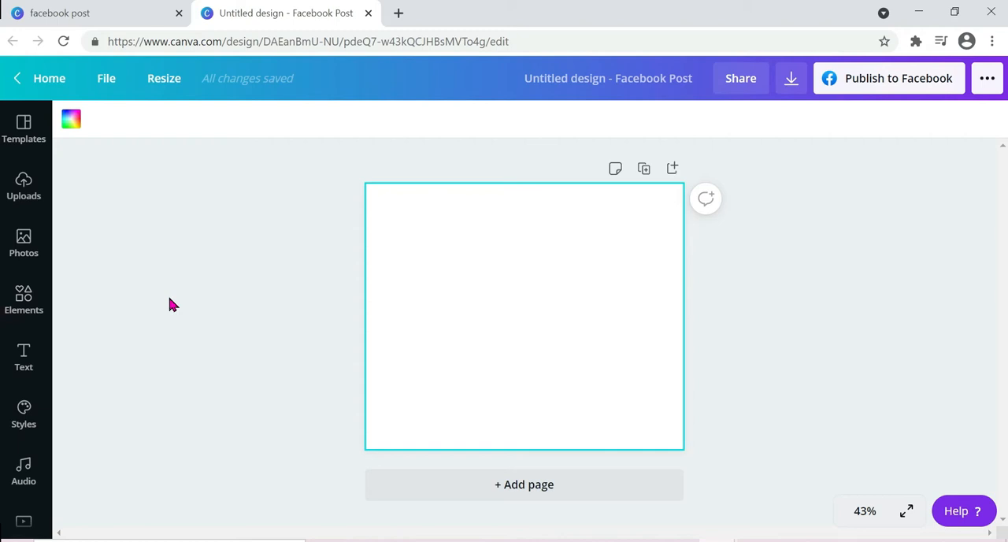
Step: Search the elements library for "BROWN PAPER" and look through the paper graphics it offers
click(24, 309)
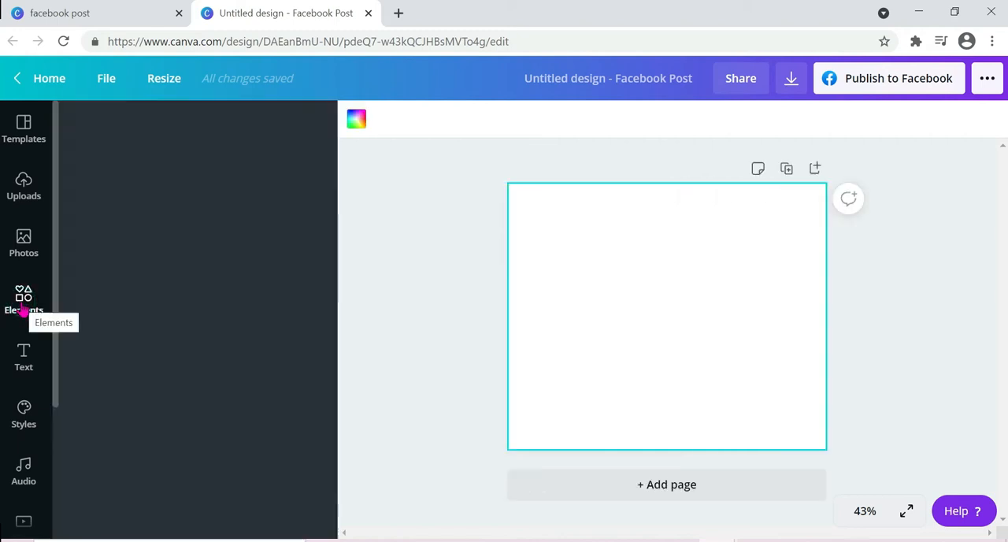
click(134, 139)
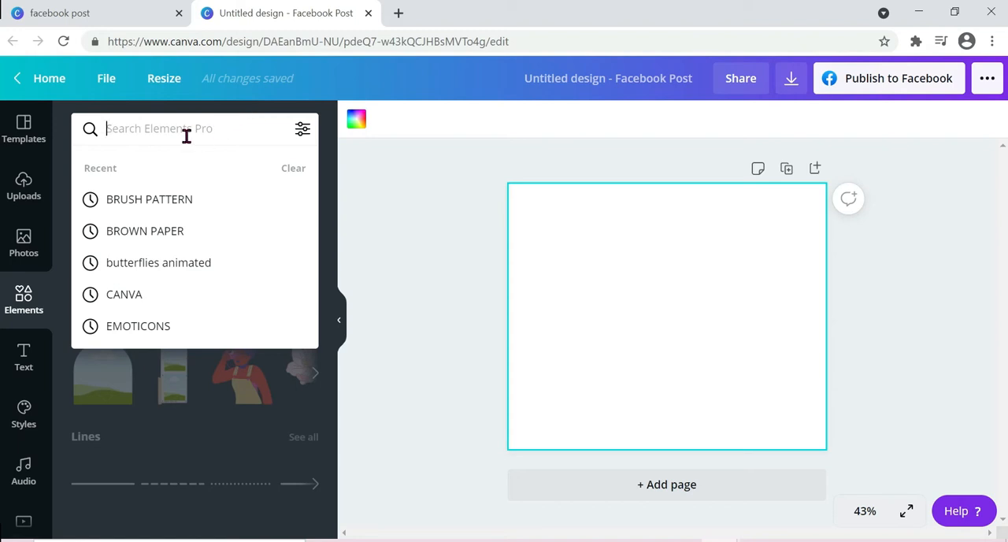
text(BROWN PA)
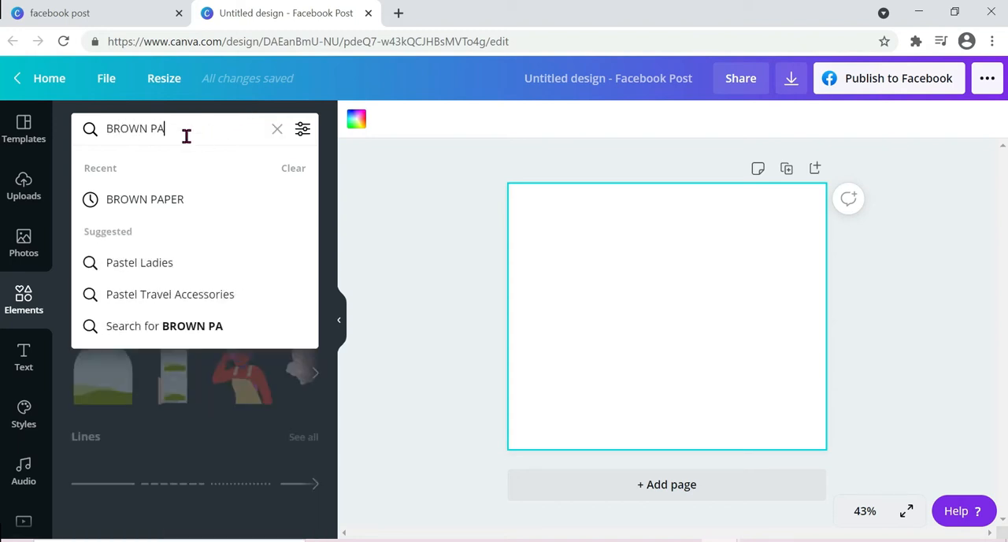
text(PER)
key(Return)
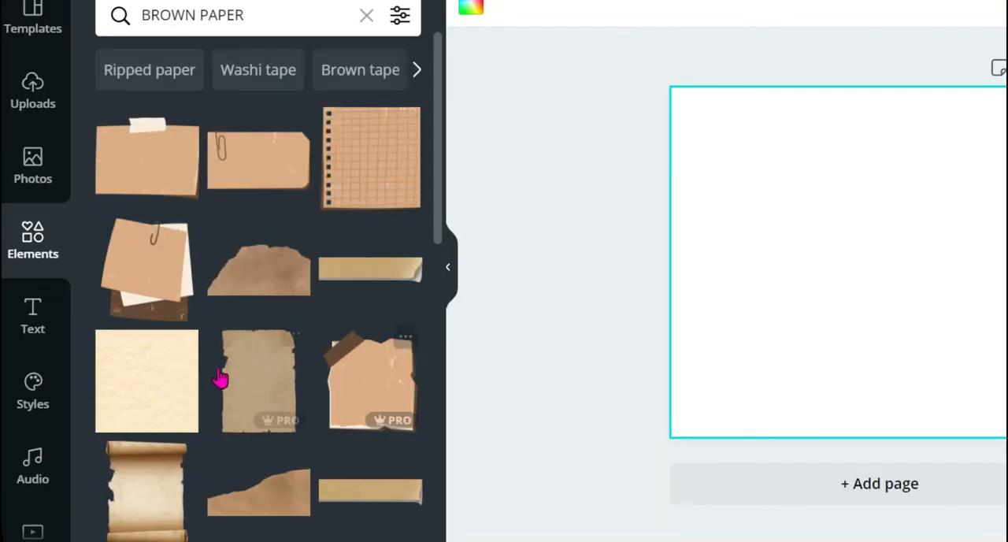
scroll(338, 293, down, 3)
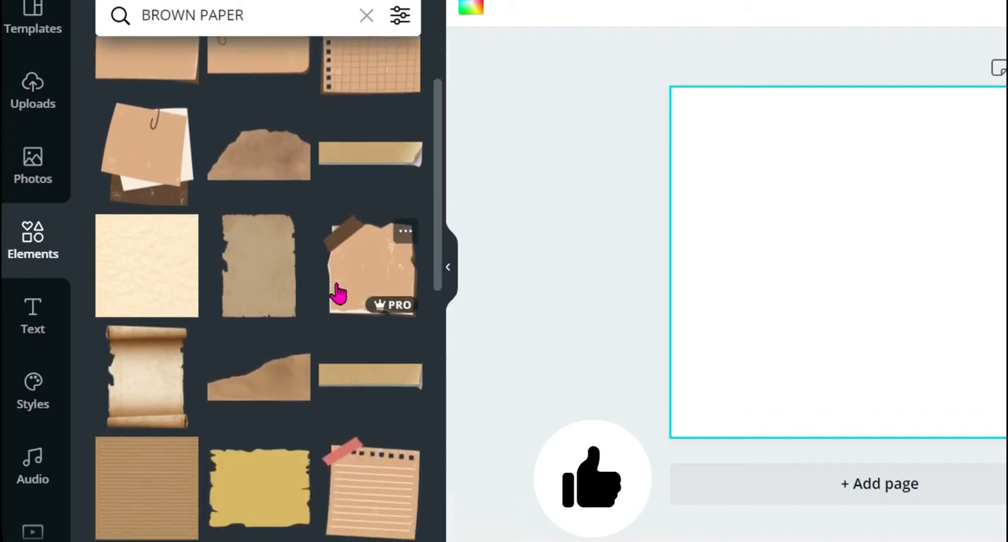
scroll(338, 293, down, 3)
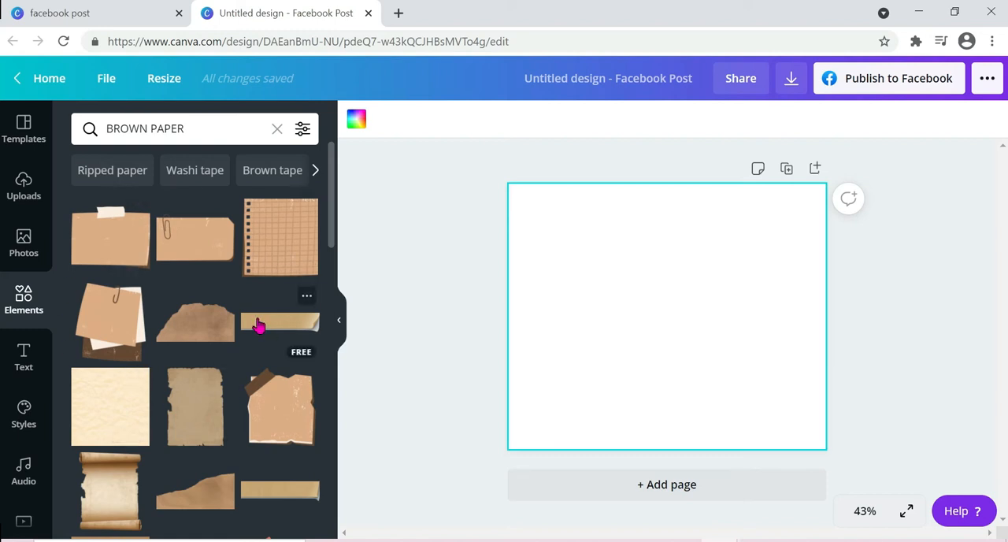
scroll(214, 394, down, 4)
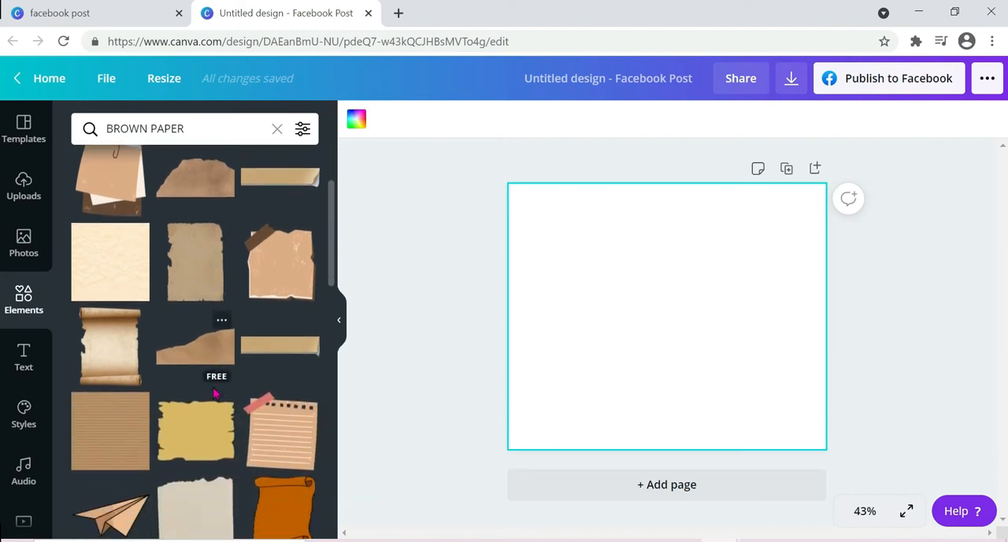
scroll(215, 394, down, 7)
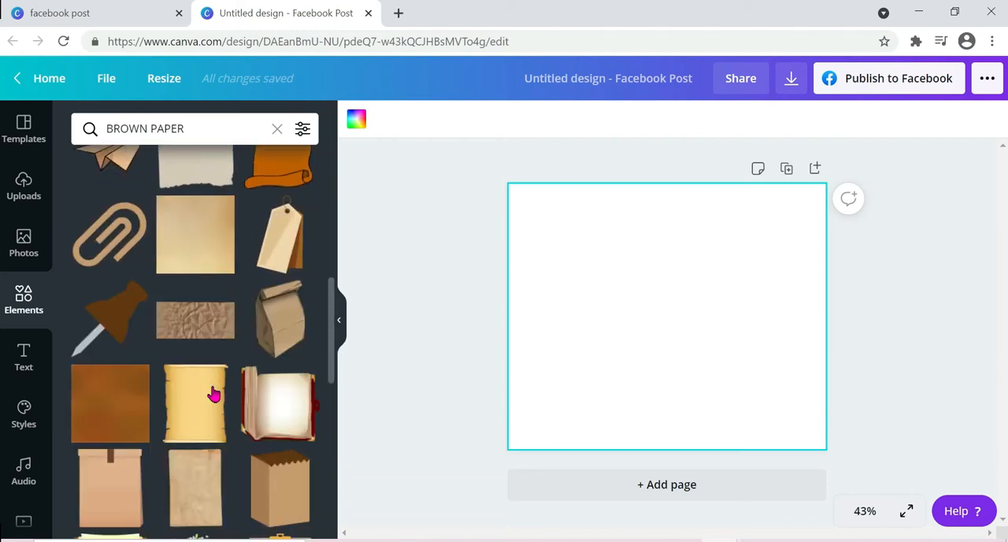
scroll(214, 394, up, 6)
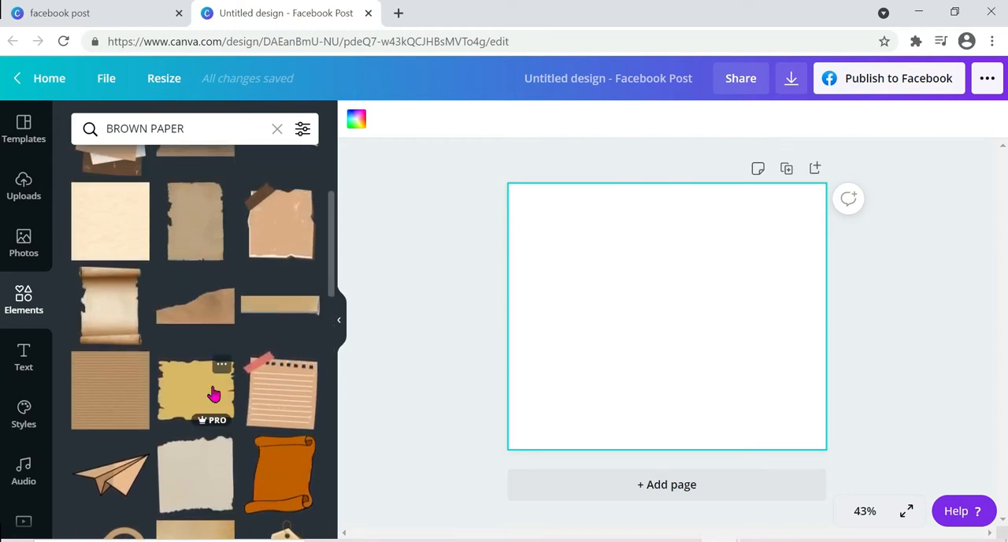
scroll(214, 394, up, 1)
Step: Search the elements library for "BRUSH PATTERN"
click(72, 128)
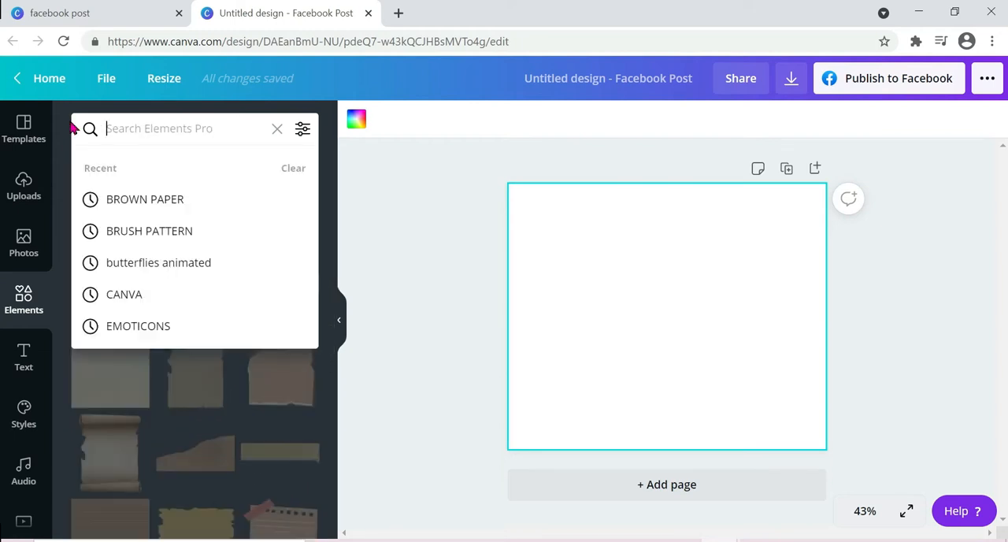
text(BRU)
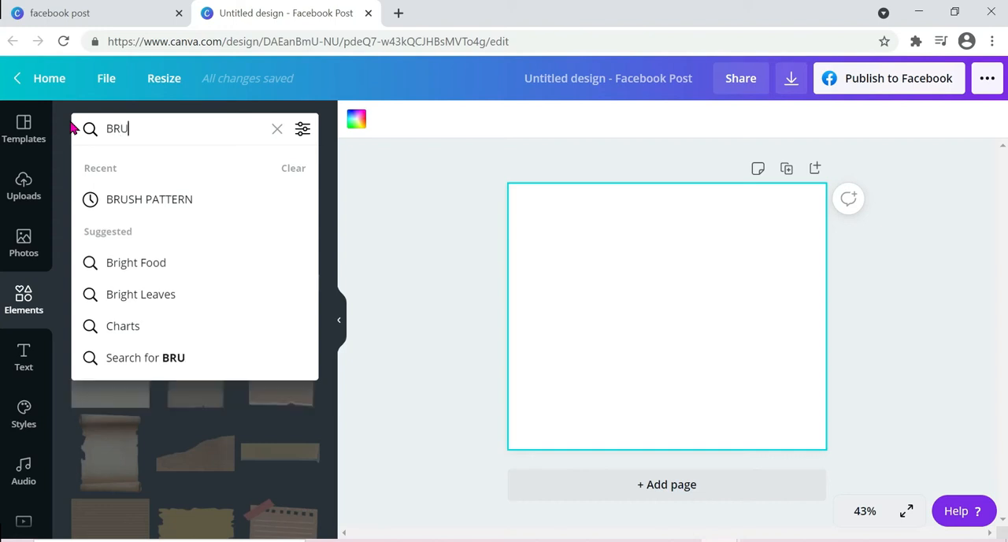
text(SH PATTERN)
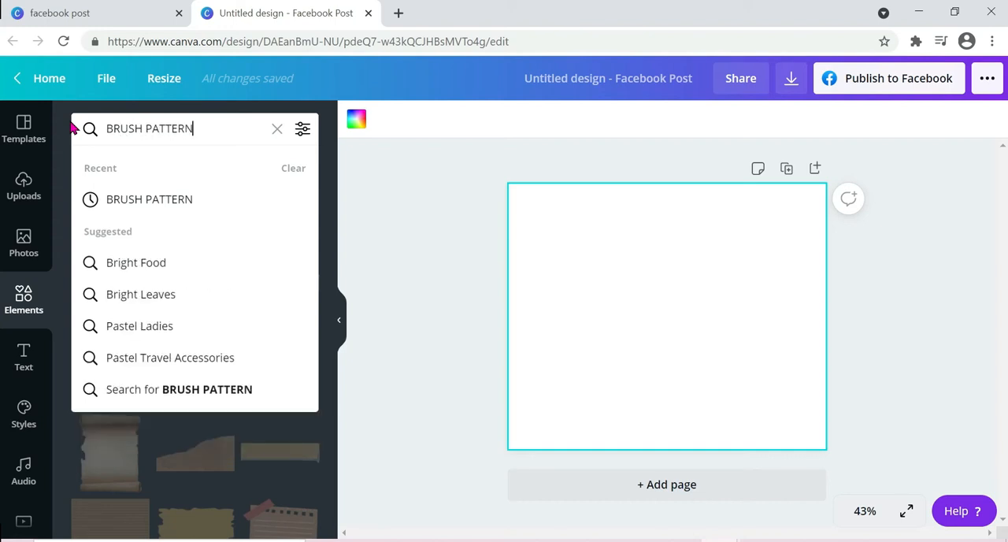
key(Return)
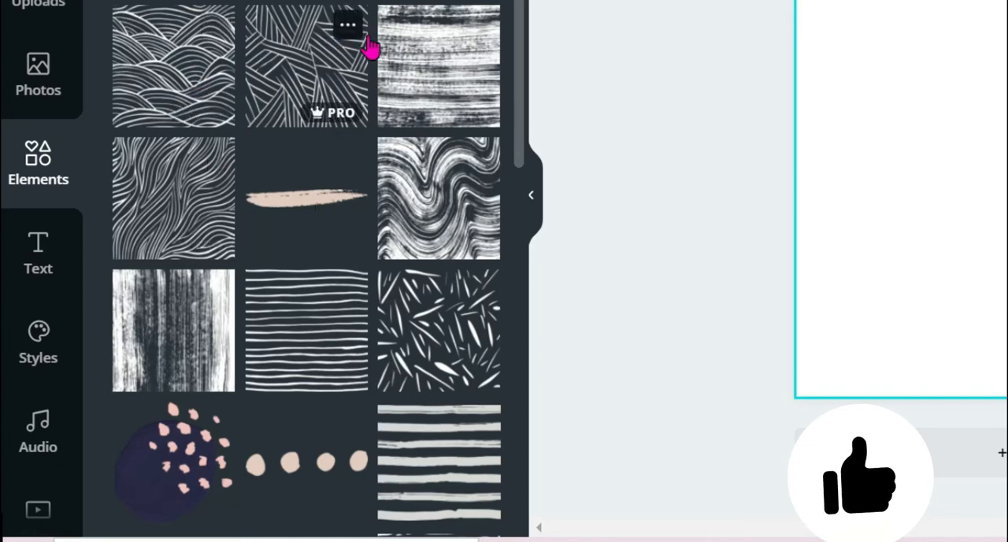
Step: Examine the brush pattern graphics, checking which designs are free and which are Pro
scroll(427, 319, down, 3)
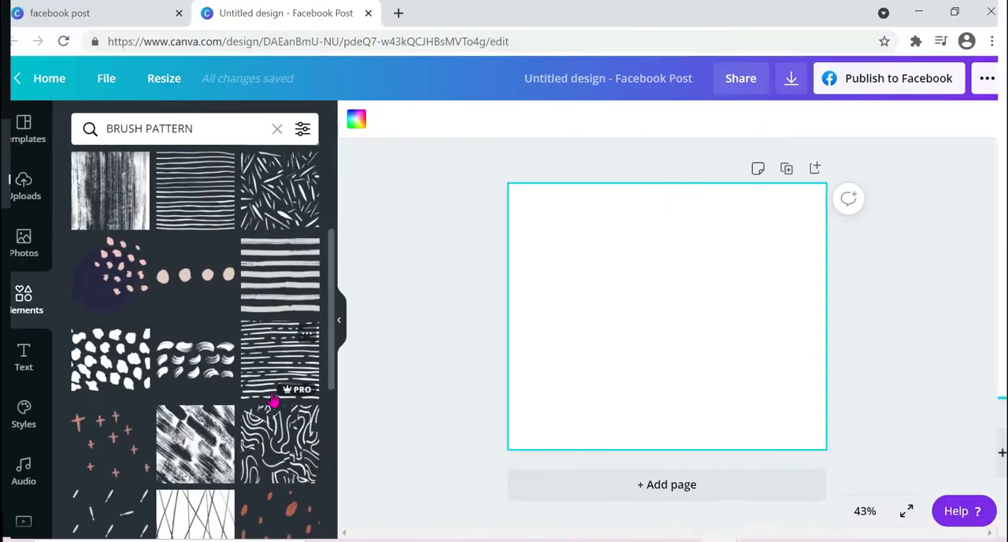
scroll(271, 400, down, 2)
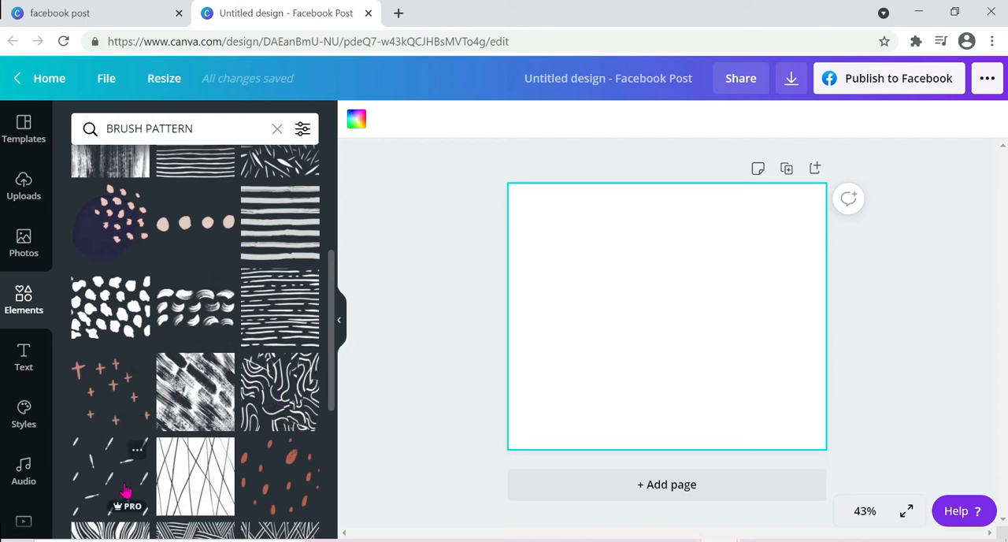
mouse_move(287, 340)
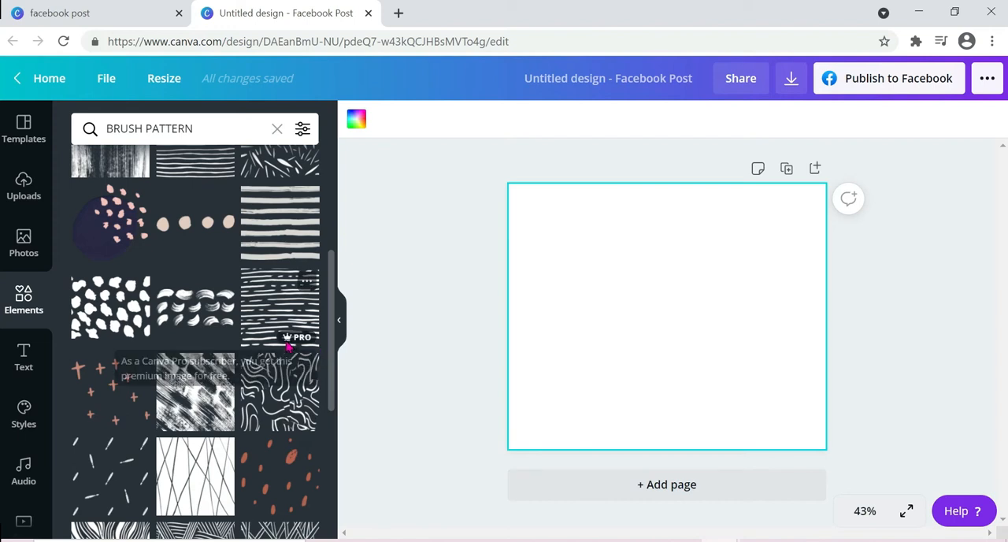
scroll(287, 344, down, 3)
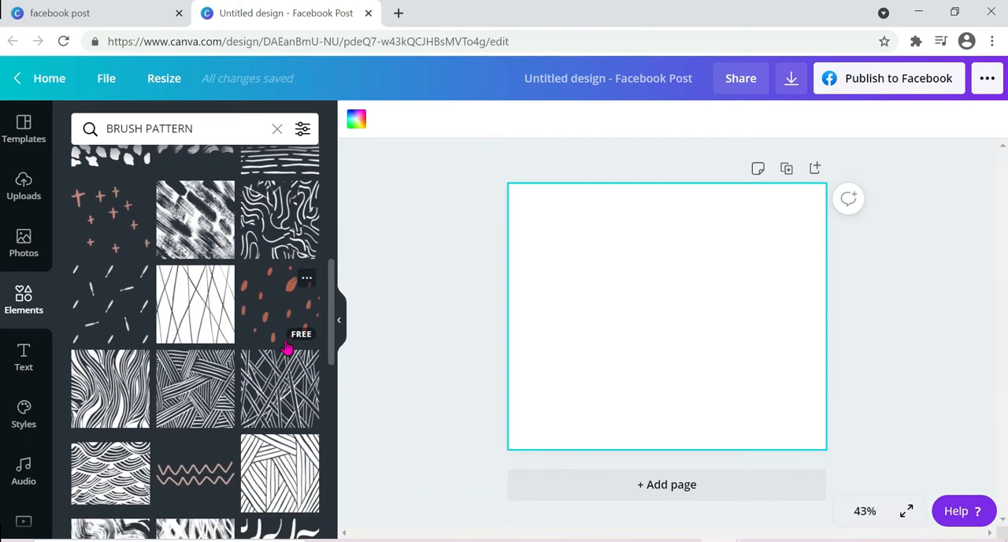
scroll(287, 346, down, 1)
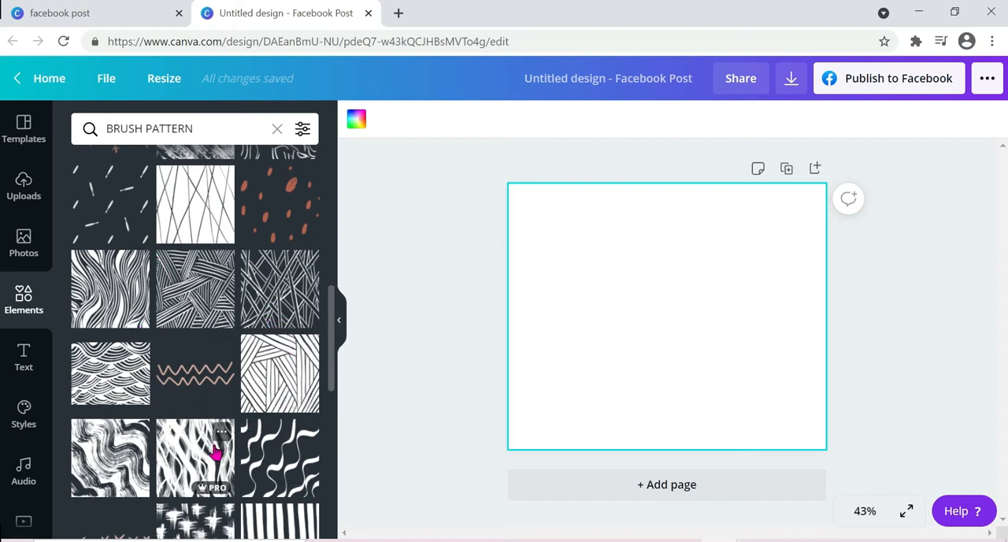
scroll(213, 450, down, 2)
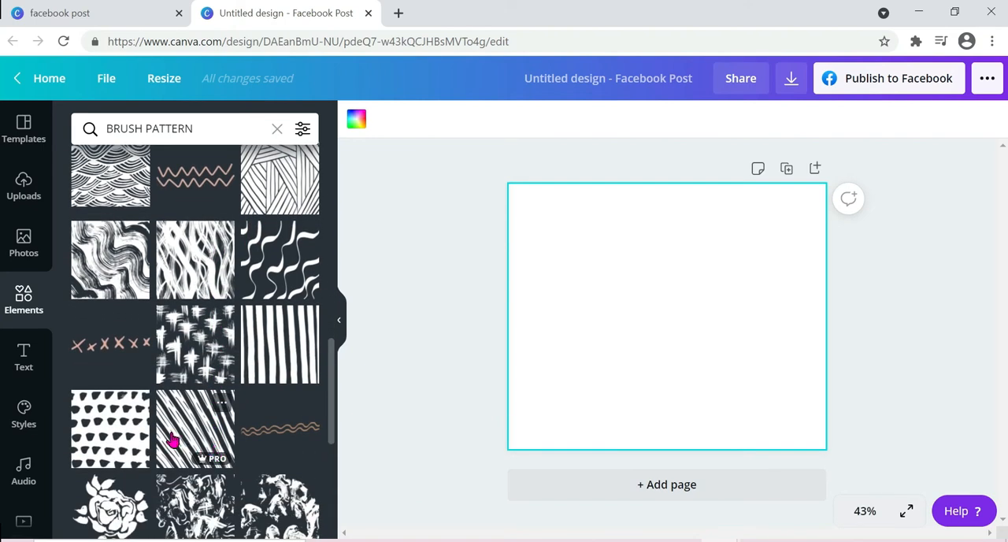
scroll(173, 441, up, 4)
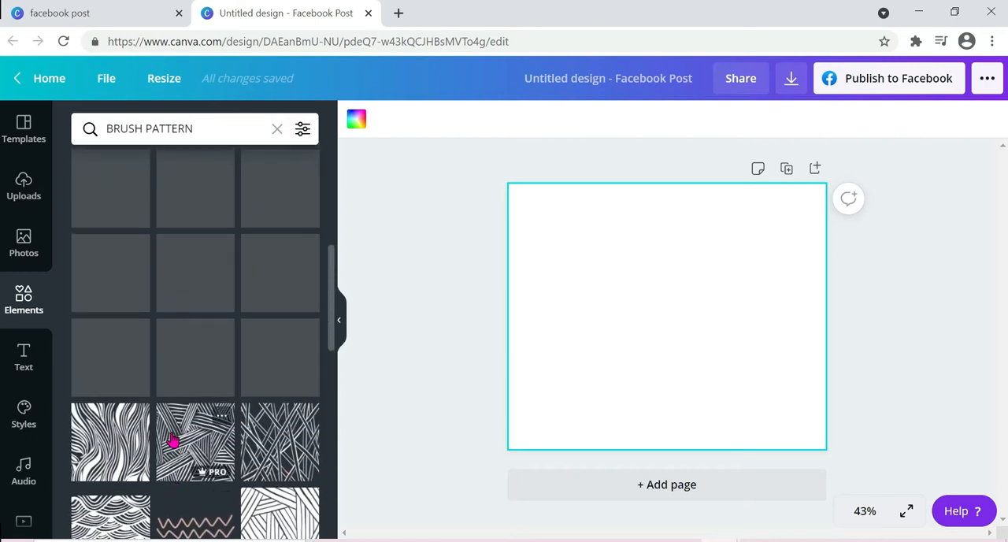
scroll(174, 441, up, 4)
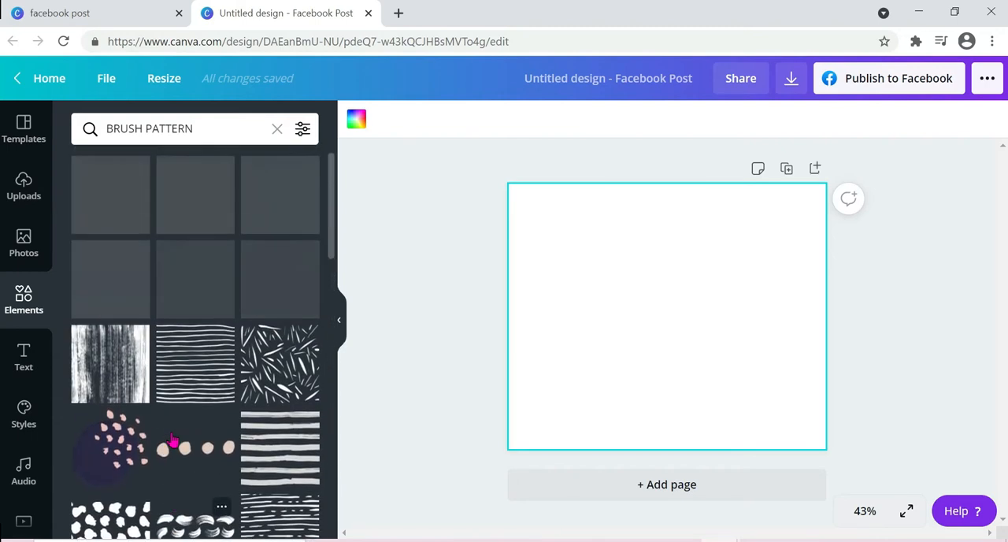
scroll(173, 441, up, 1)
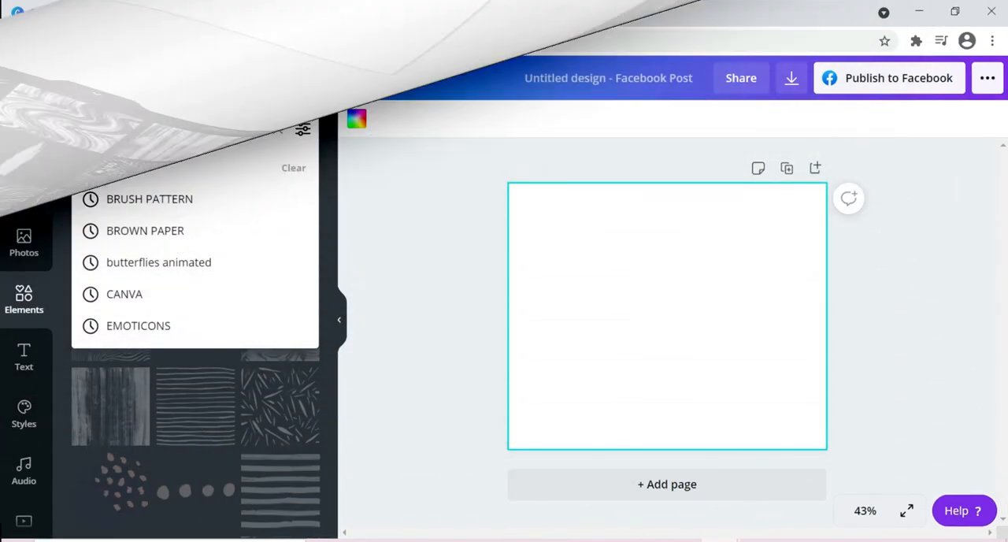
Step: Search the elements library for "CANVATEXTURIZE" and look through the whole set of textured graphics
text(CANVA)
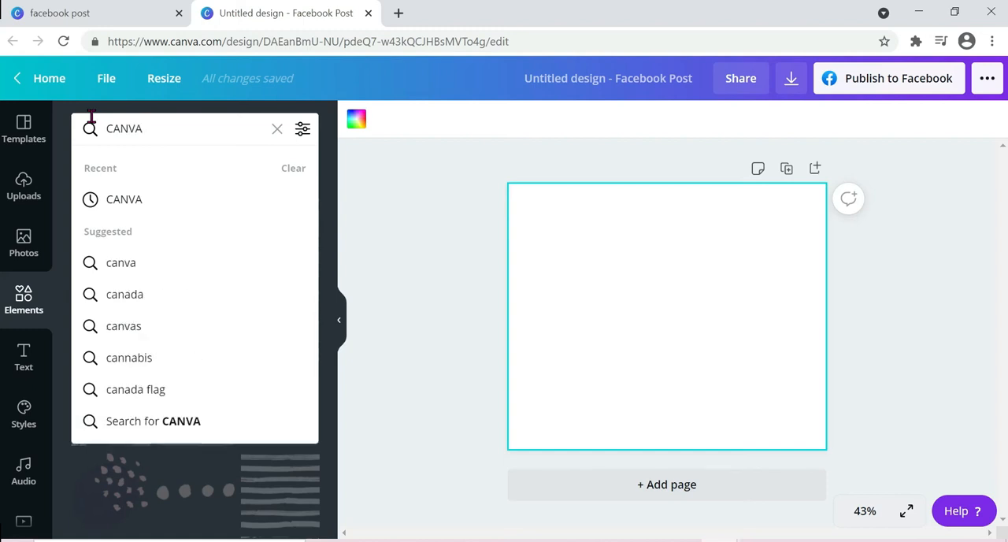
text(TEXTU)
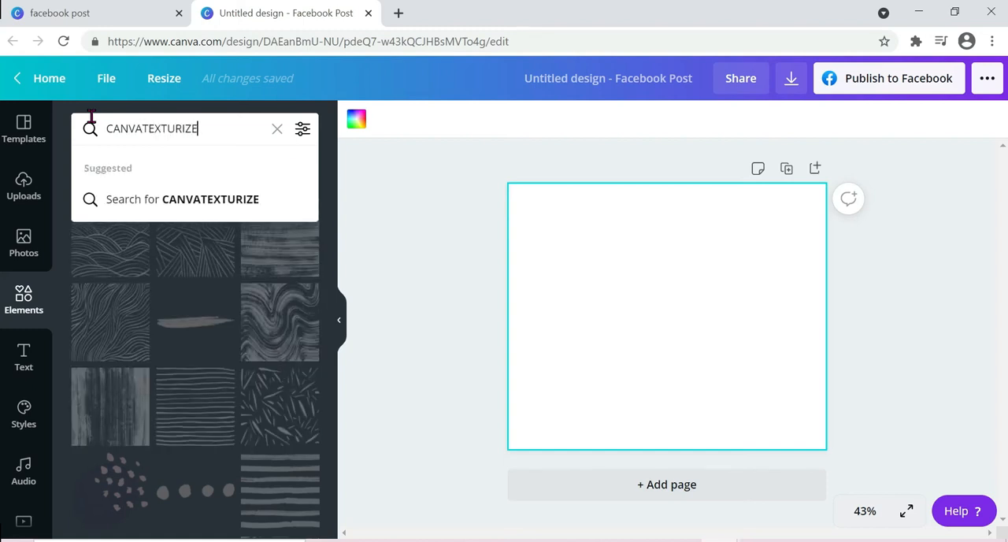
text(RIZE)
key(Return)
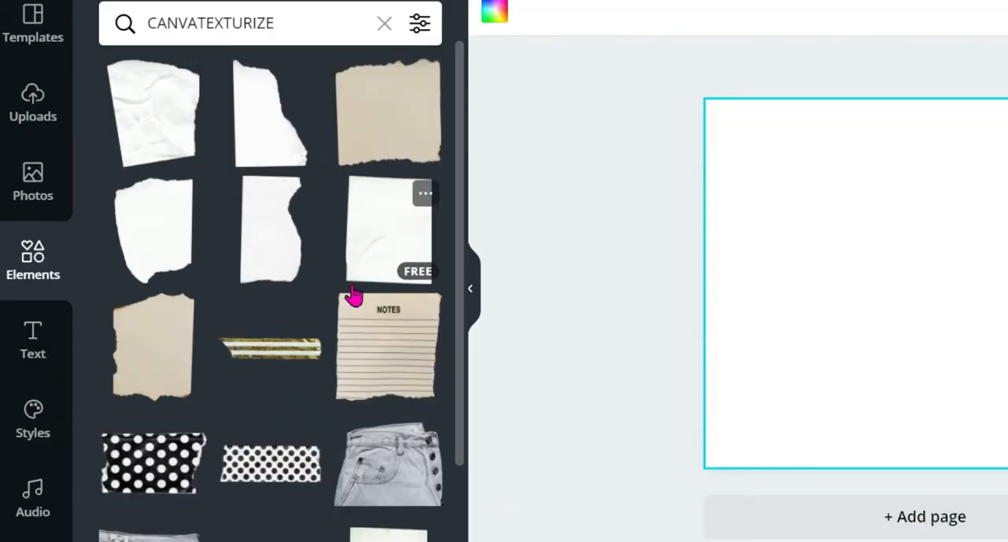
scroll(337, 405, down, 3)
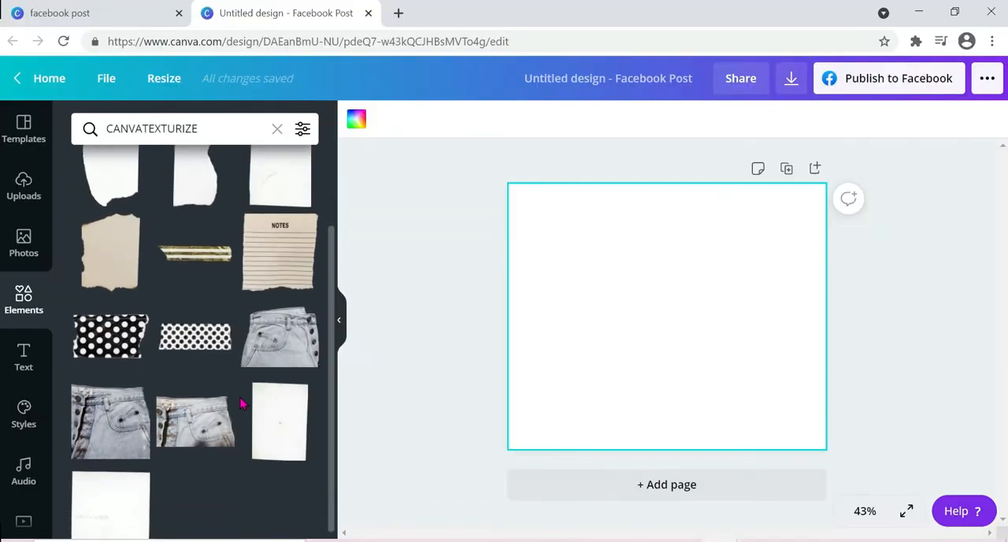
scroll(243, 404, down, 1)
scroll(242, 404, up, 3)
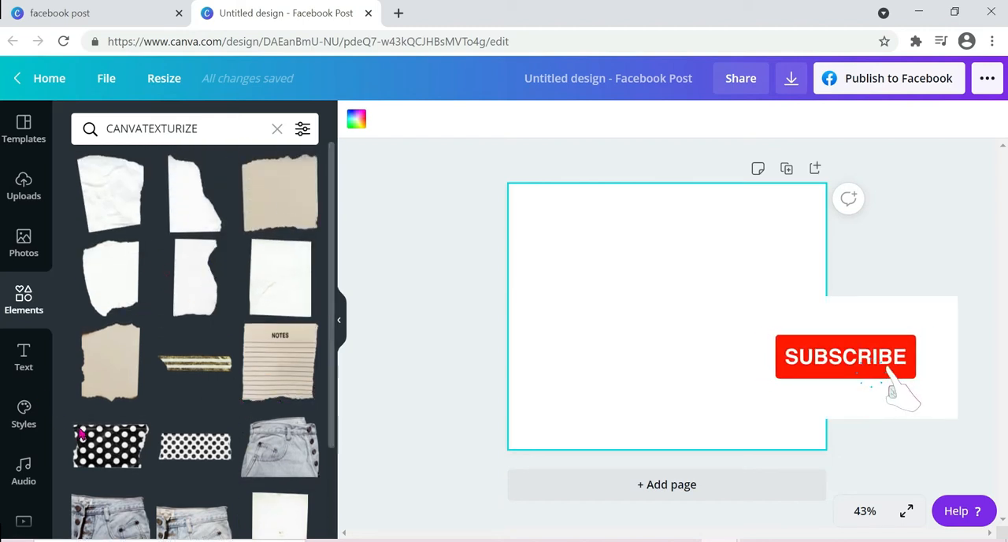
scroll(201, 440, down, 3)
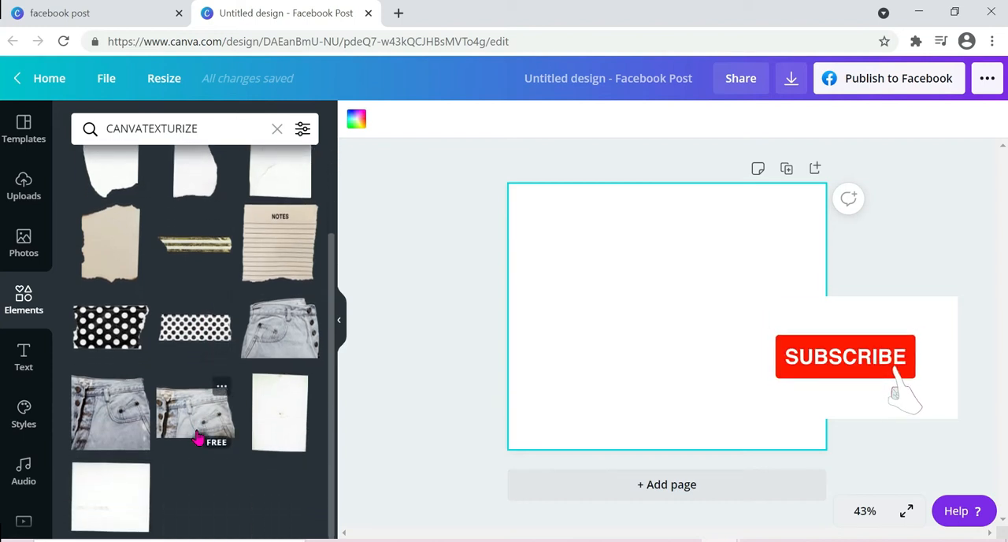
scroll(197, 438, up, 2)
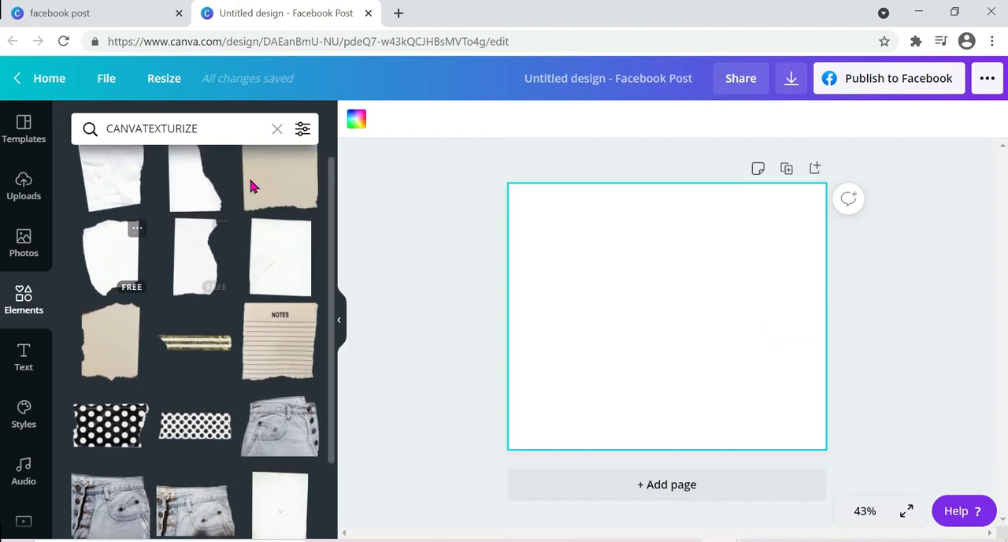
Step: Look through the last CANVATEXTURIZE graphics and examine the paper graphics offered for "PAPER TEXTURE"
scroll(213, 404, down, 2)
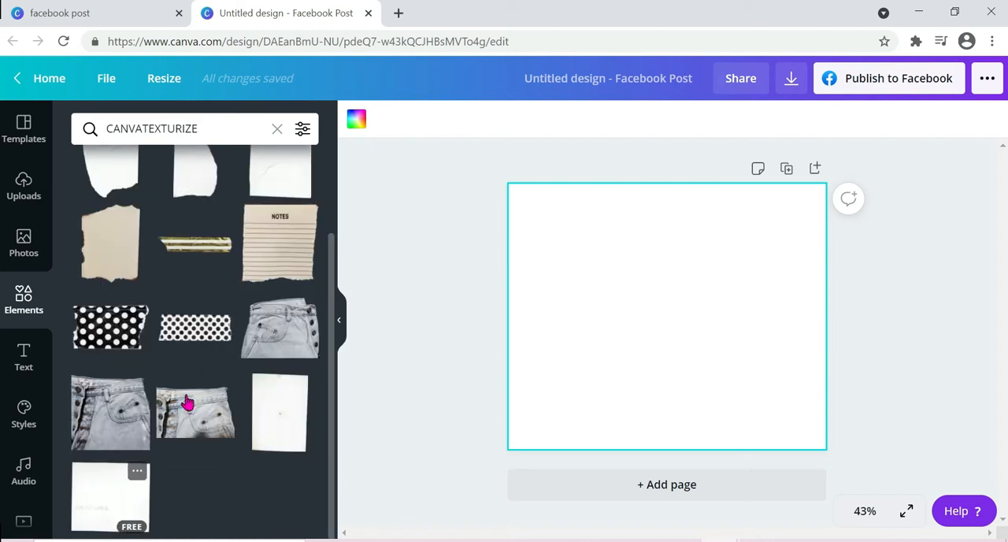
scroll(189, 405, up, 3)
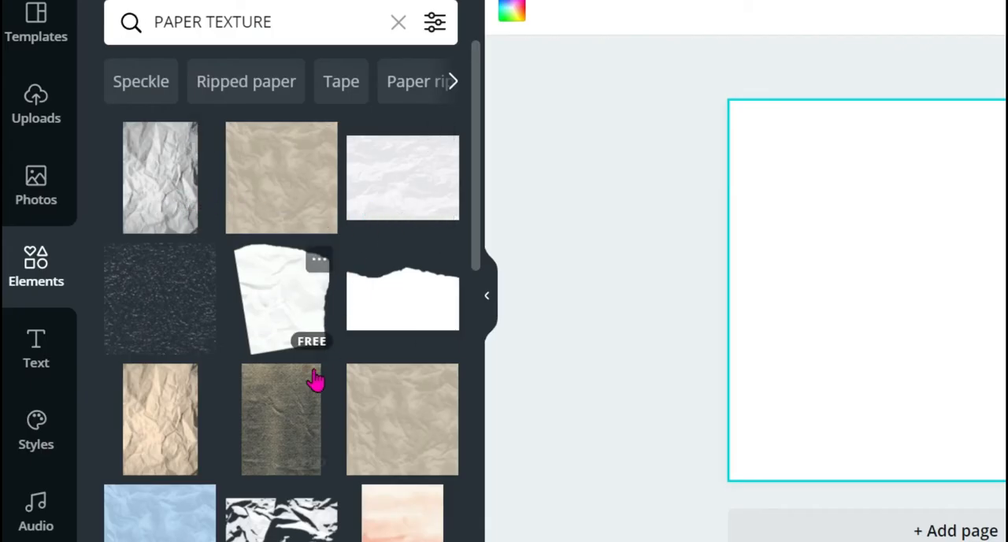
scroll(315, 381, down, 5)
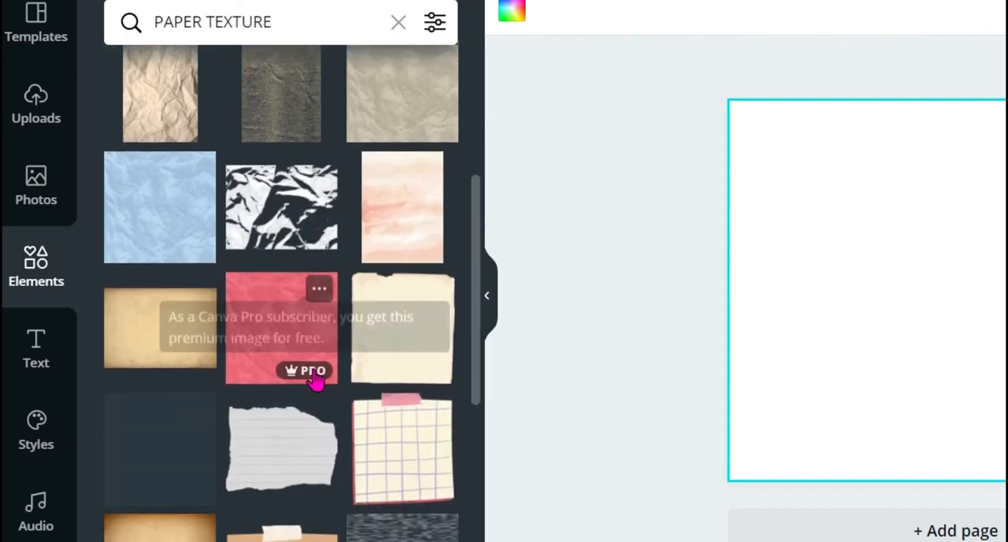
scroll(315, 380, up, 3)
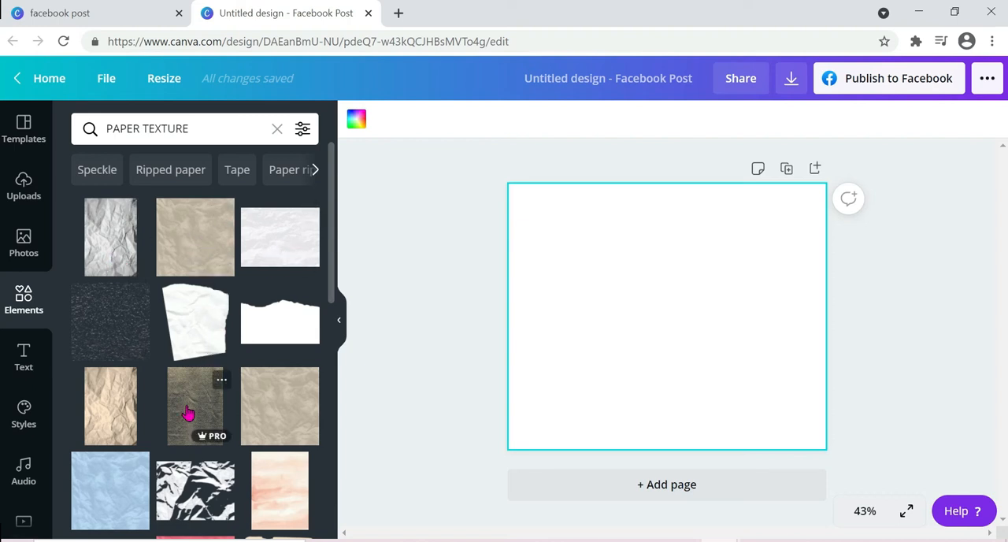
scroll(188, 414, down, 4)
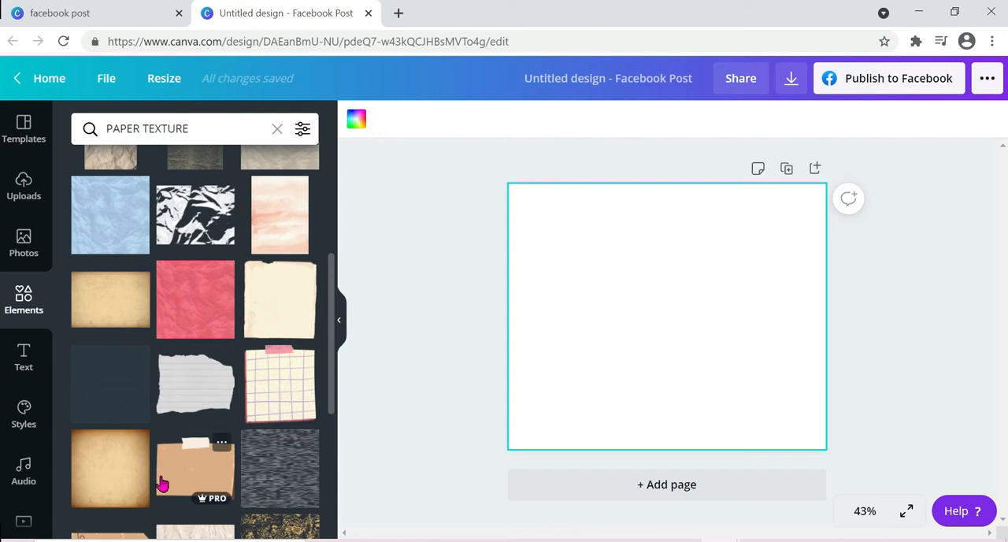
scroll(126, 472, down, 4)
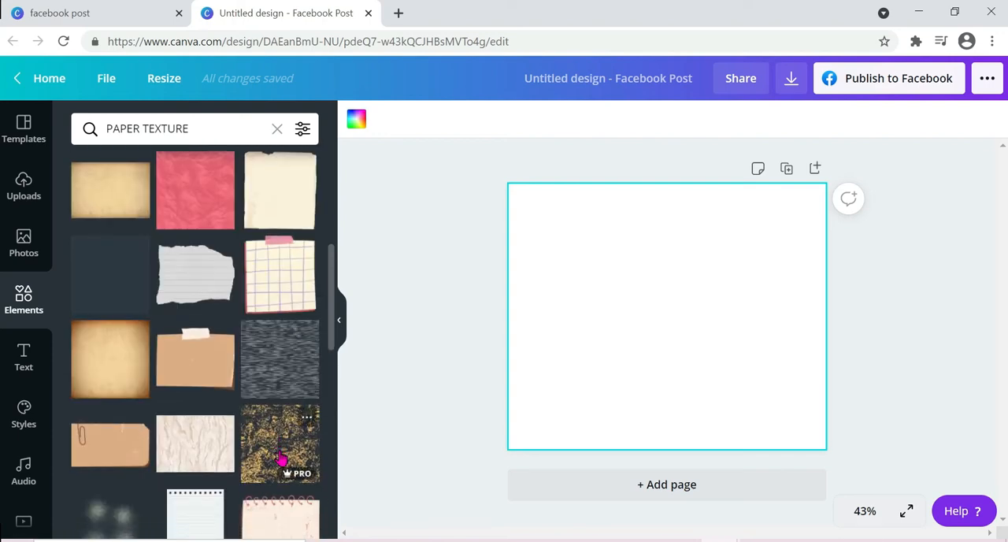
scroll(282, 457, down, 2)
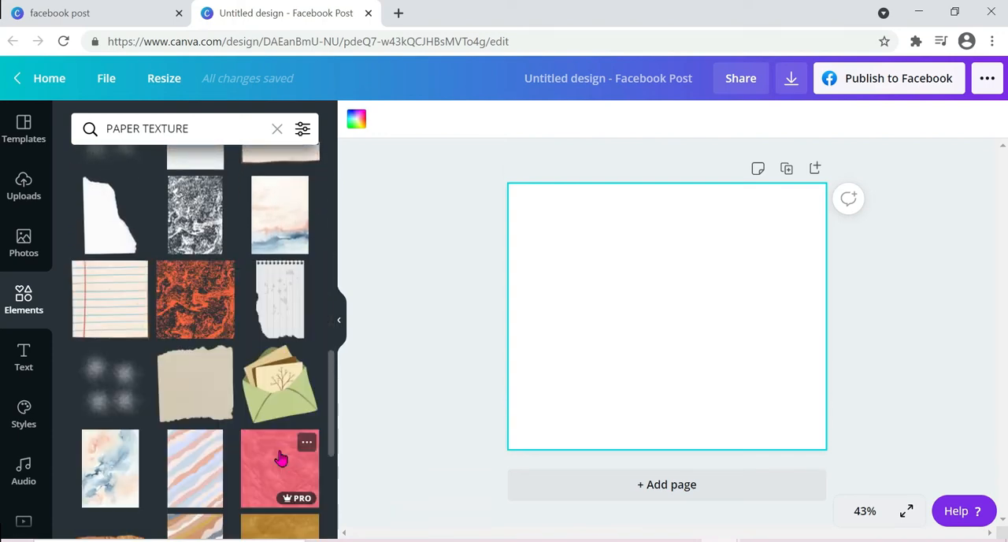
scroll(282, 457, down, 3)
scroll(282, 458, down, 7)
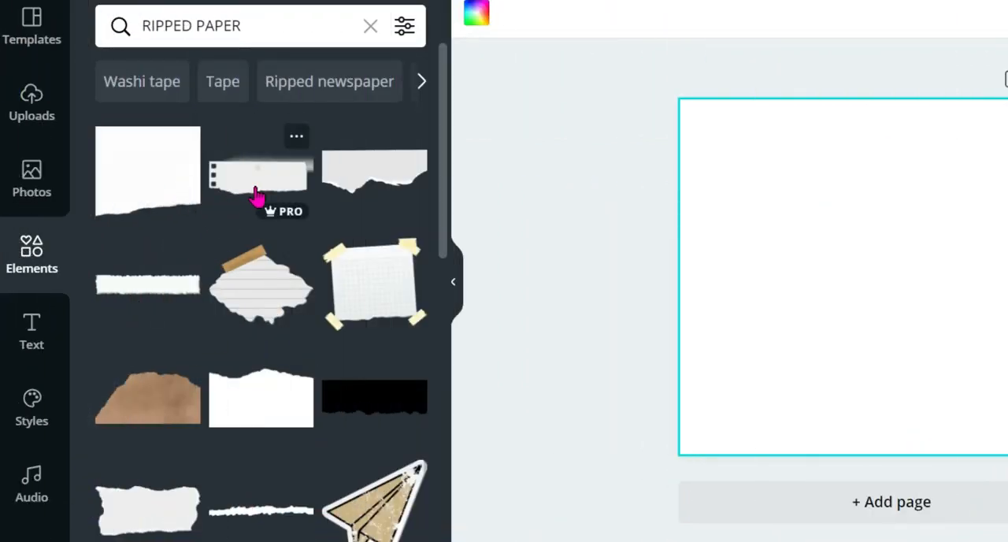
Step: Add the light grey torn paper strip from the "RIPPED PAPER" results to the page
scroll(237, 308, down, 2)
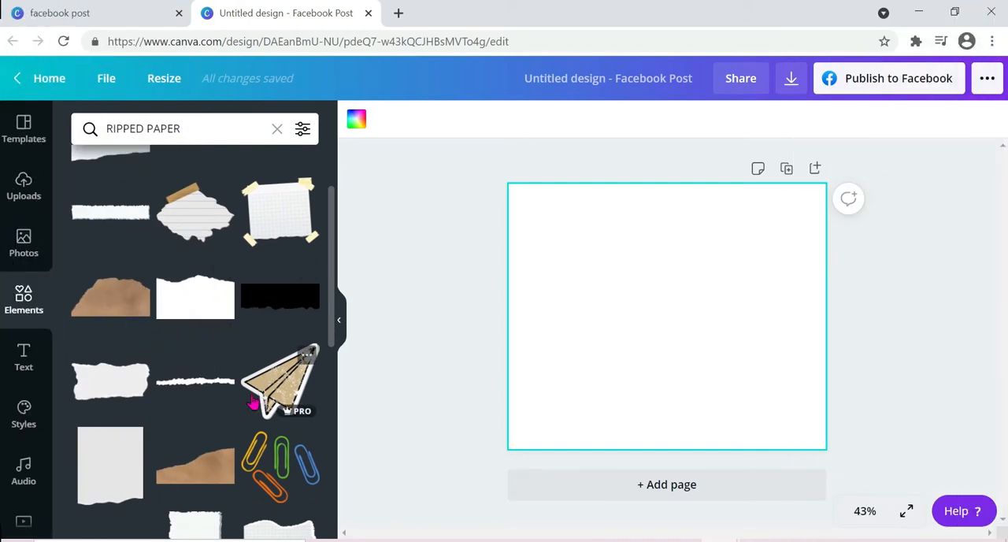
click(140, 387)
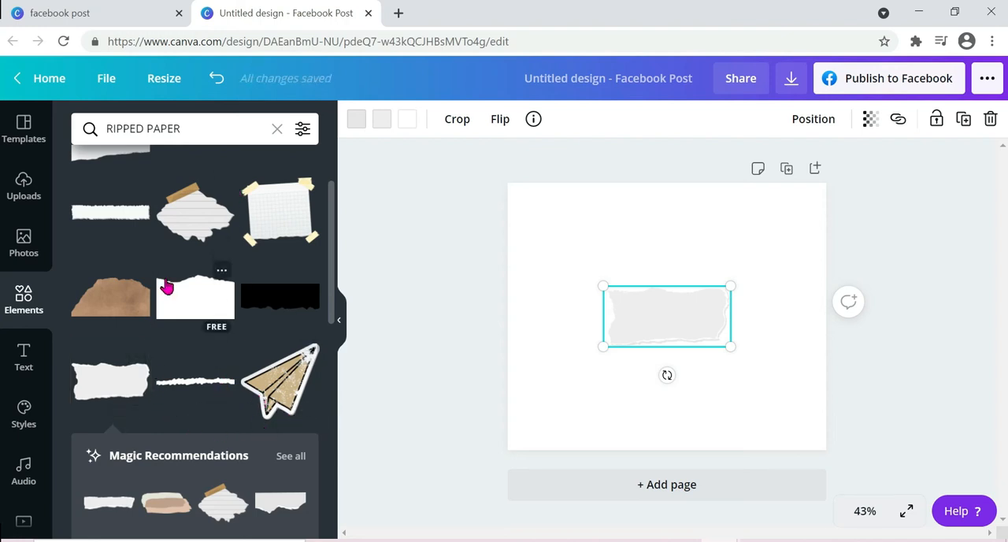
Step: Show all Magic Recommendations for the torn paper strip and look through the similar graphics
scroll(219, 343, down, 1)
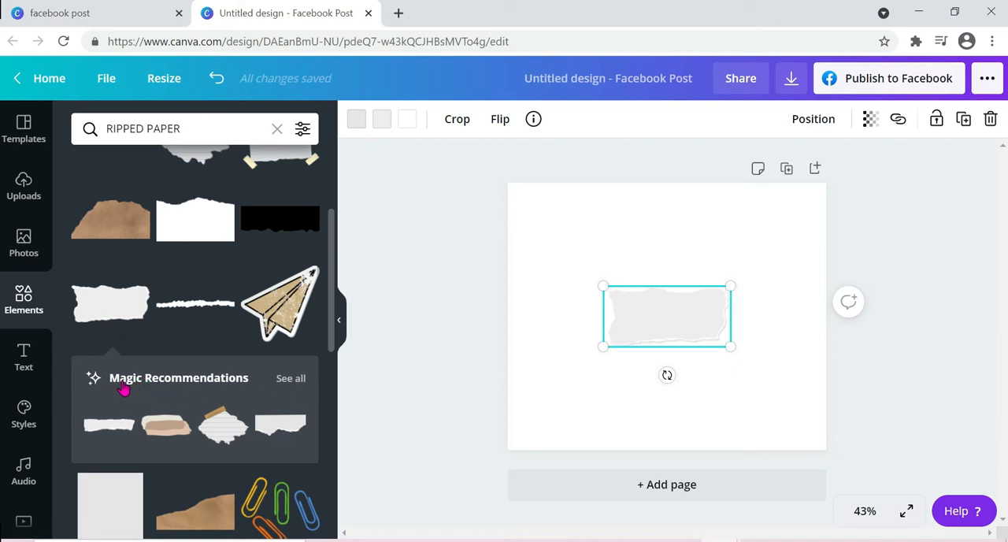
click(290, 379)
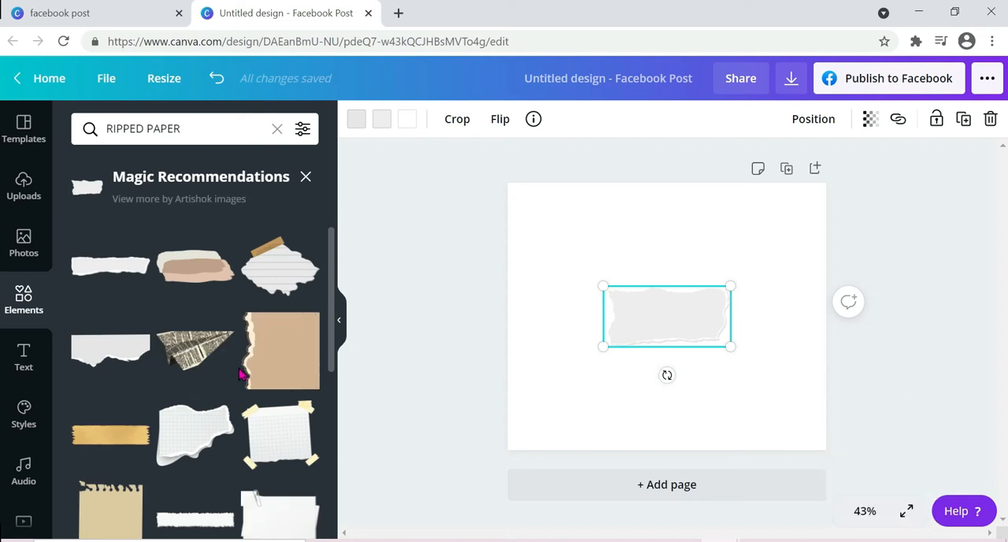
scroll(244, 376, down, 5)
scroll(241, 376, down, 3)
scroll(241, 375, down, 5)
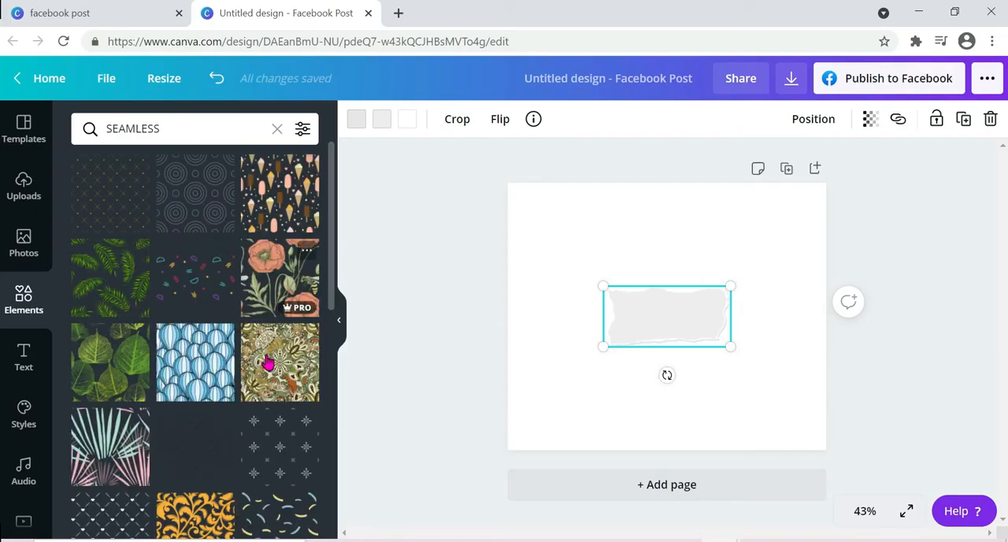
Step: Look through the pattern graphics offered for "SEAMLESS", checking which designs are free and which are Pro
scroll(172, 396, down, 2)
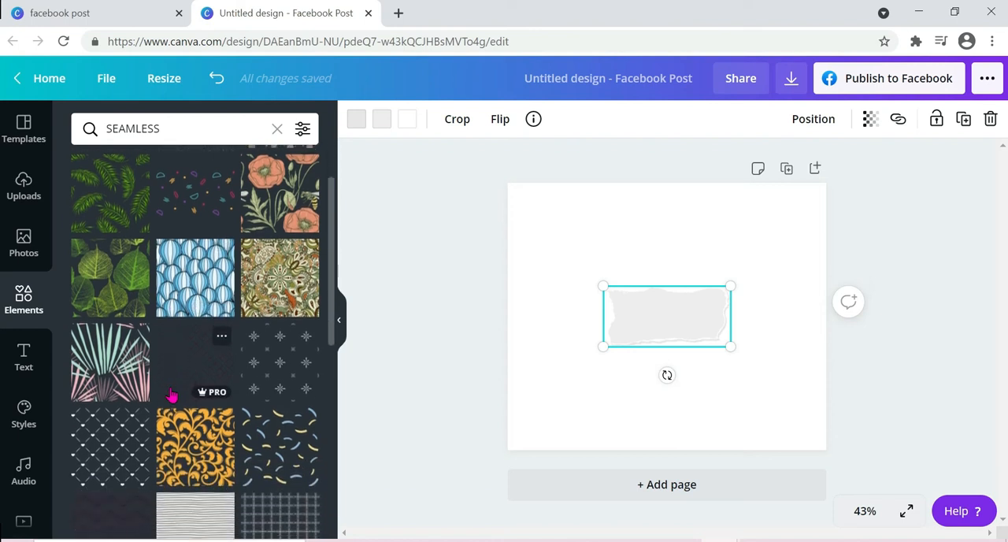
scroll(171, 396, down, 1)
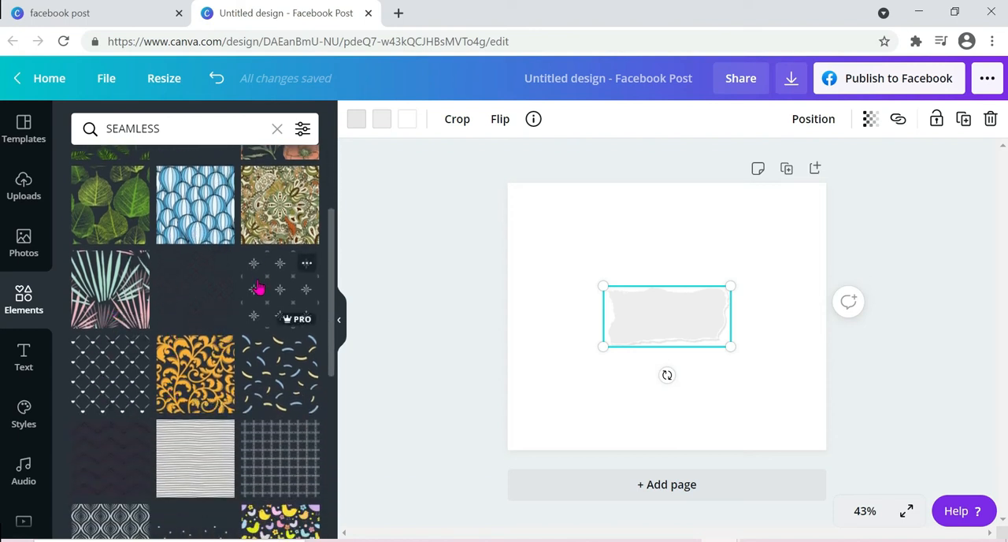
scroll(141, 436, down, 2)
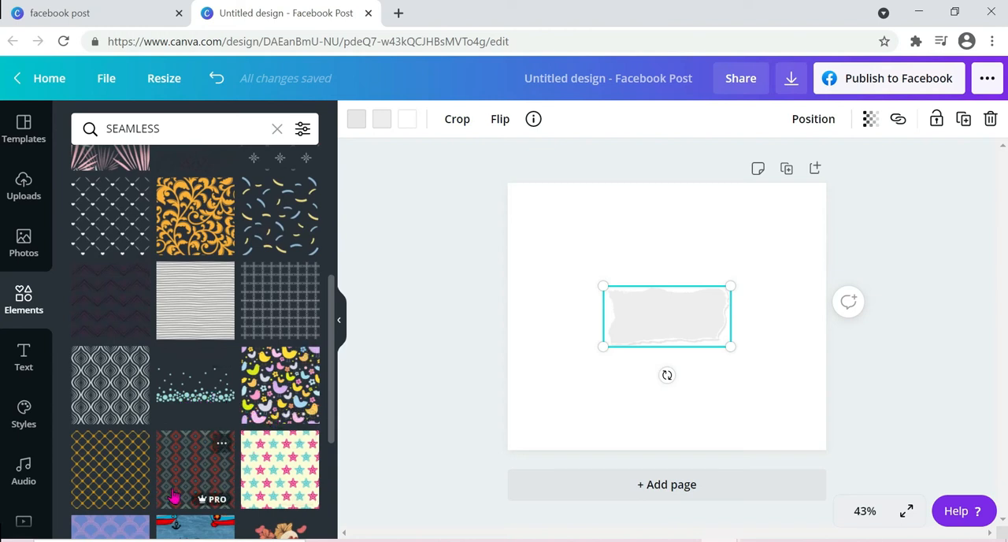
scroll(164, 492, down, 1)
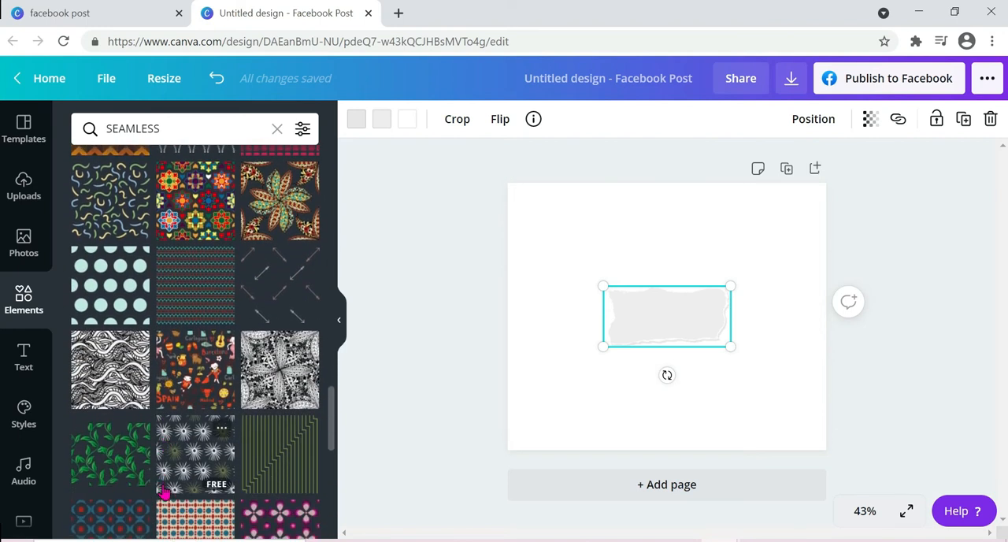
scroll(163, 492, down, 3)
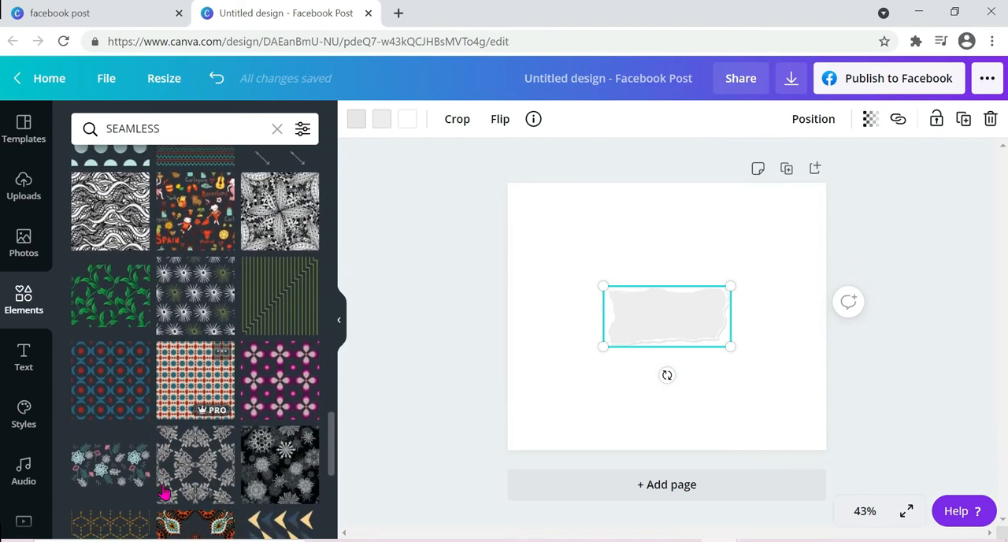
scroll(163, 491, up, 2)
scroll(163, 492, up, 8)
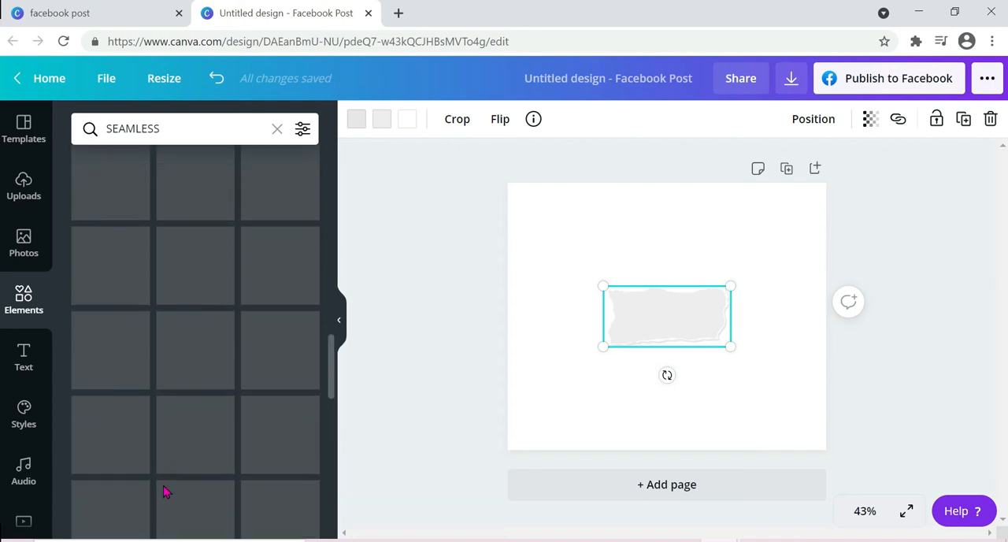
scroll(163, 491, up, 4)
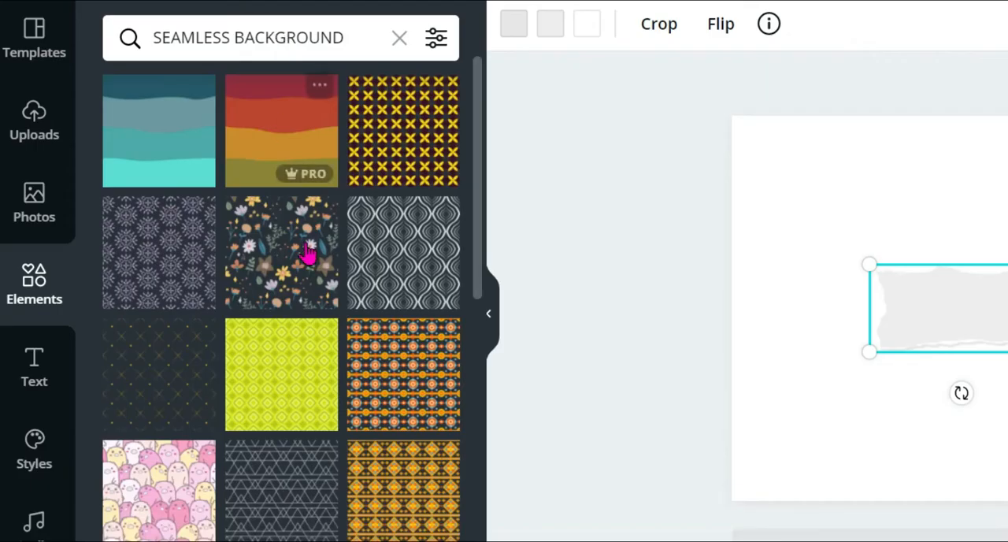
Step: Delete the torn paper and place the pink cartoon-character pattern from "SEAMLESS BACKGROUND" in the page's upper-left and lower-right corners
scroll(308, 270, down, 3)
scroll(308, 271, down, 3)
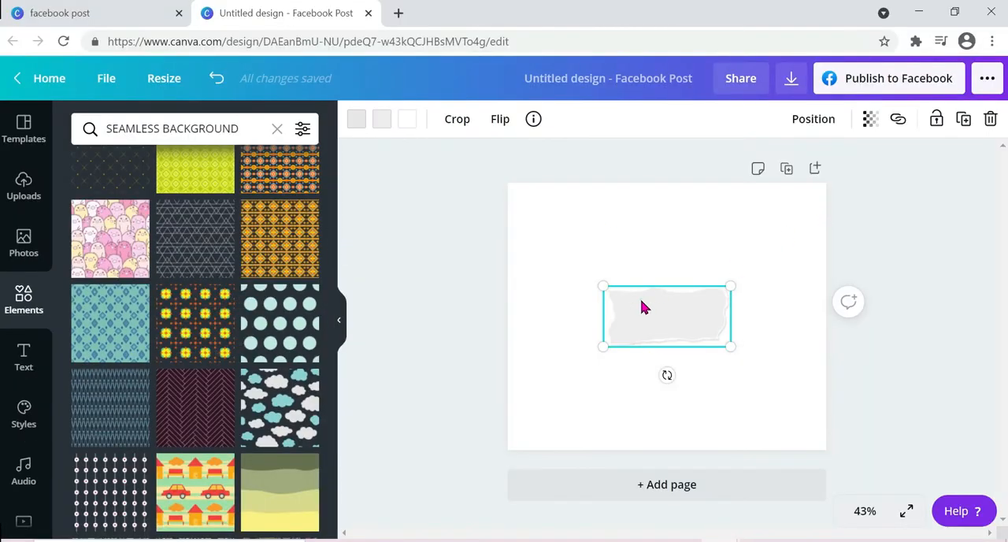
click(991, 120)
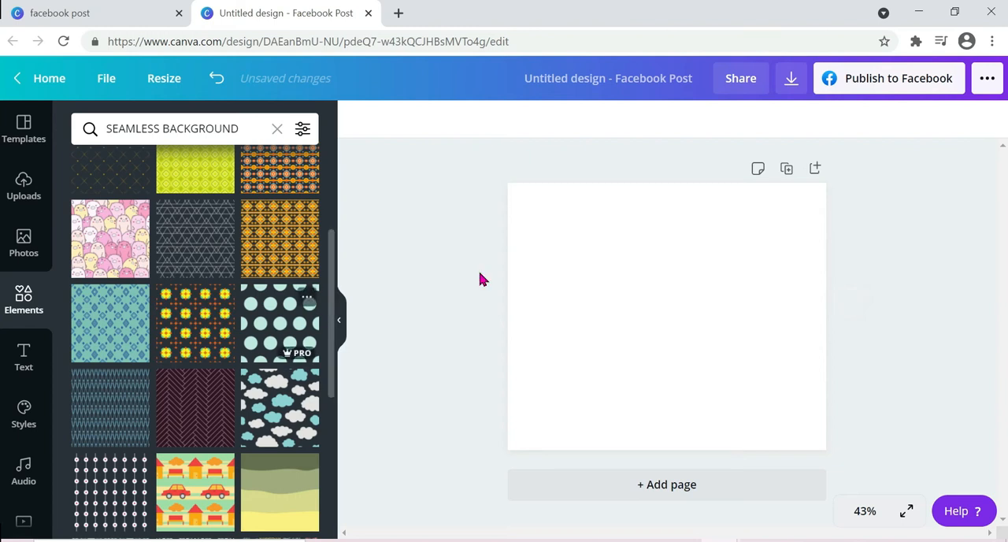
drag(112, 248, 569, 241)
click(720, 279)
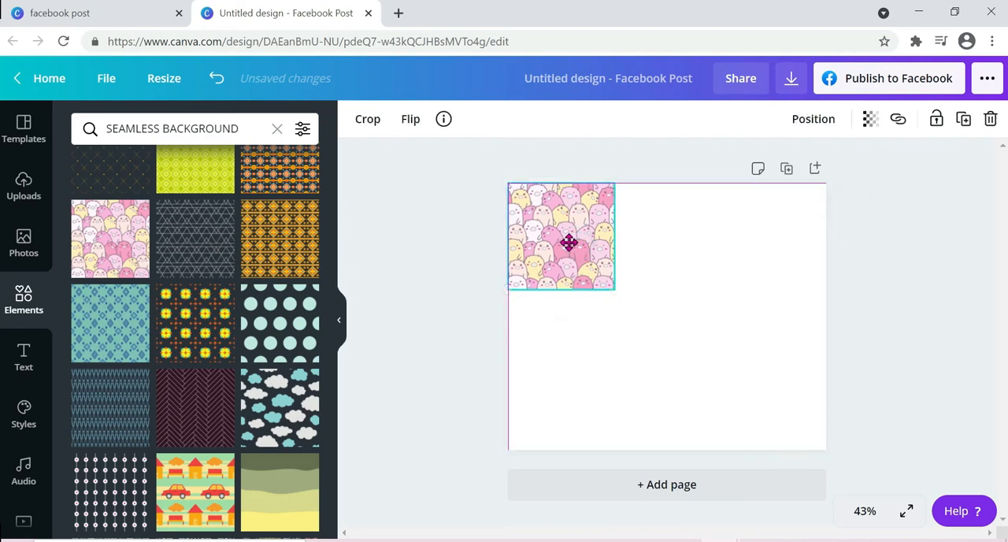
drag(608, 373, 717, 236)
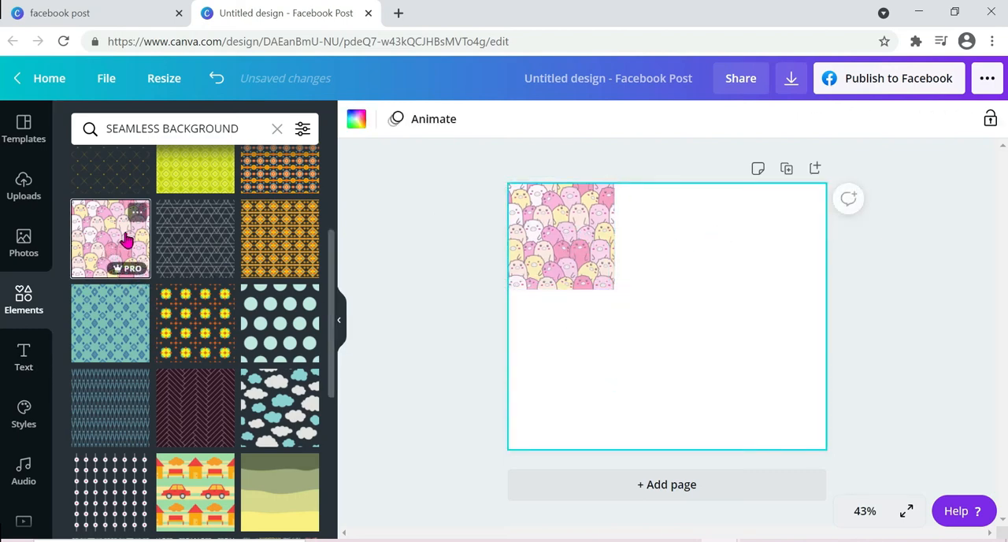
drag(126, 240, 772, 382)
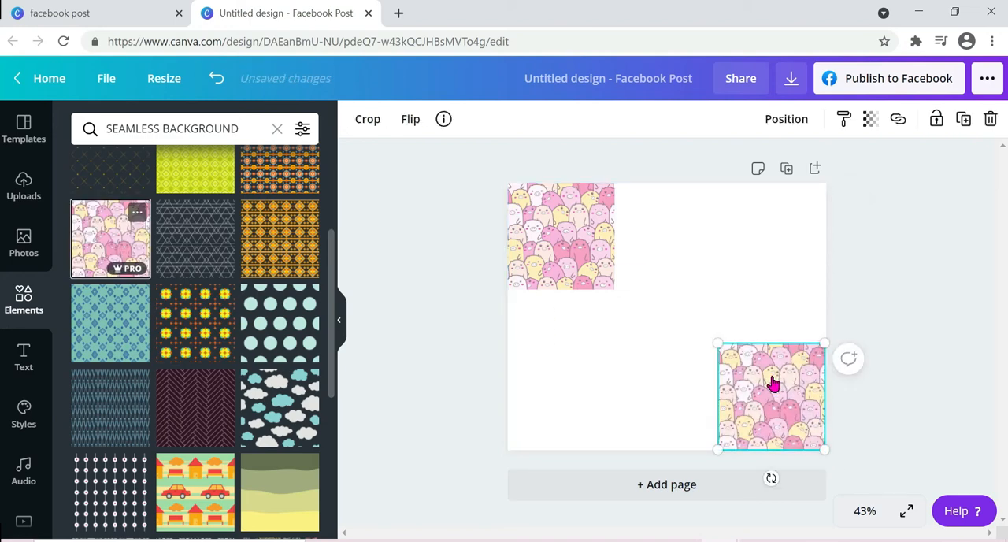
click(754, 246)
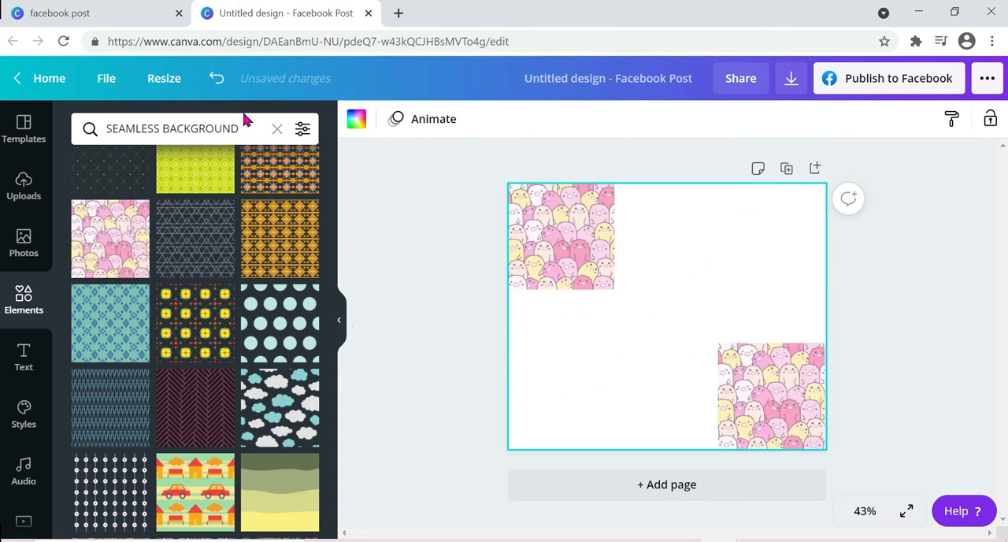
Step: Examine the other "SEAMLESS BACKGROUND" patterns, from the first results to those far down the list
scroll(214, 267, down, 1)
scroll(214, 266, down, 5)
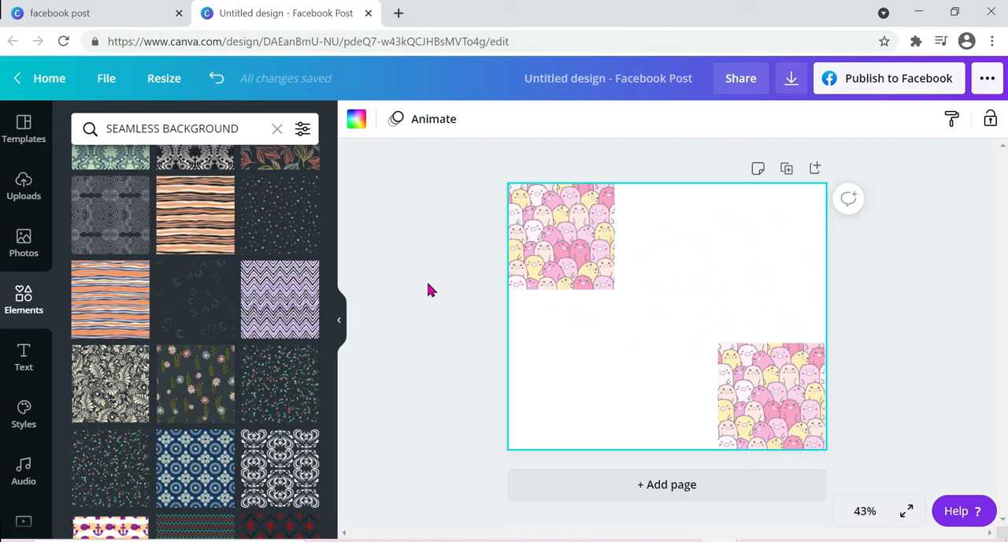
scroll(292, 333, down, 1)
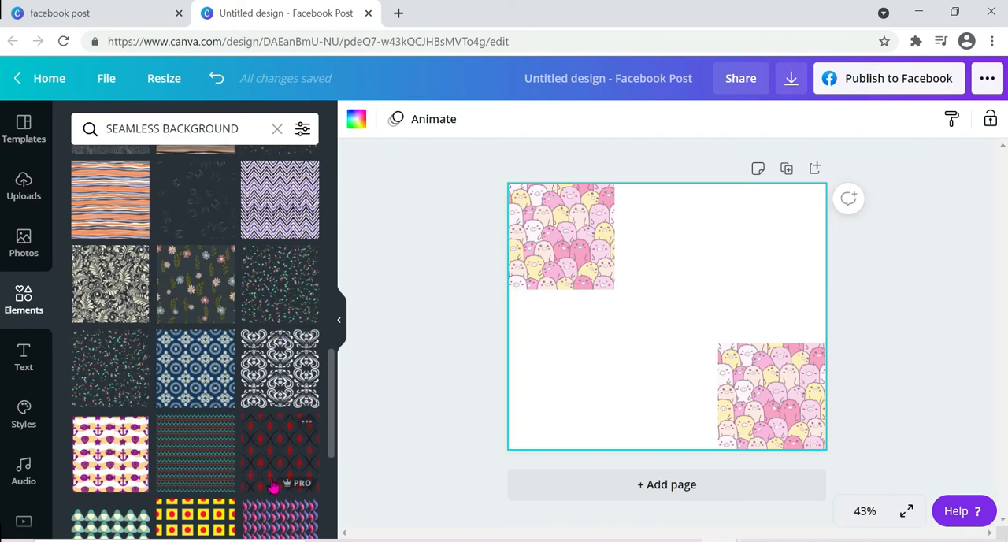
scroll(274, 482, down, 4)
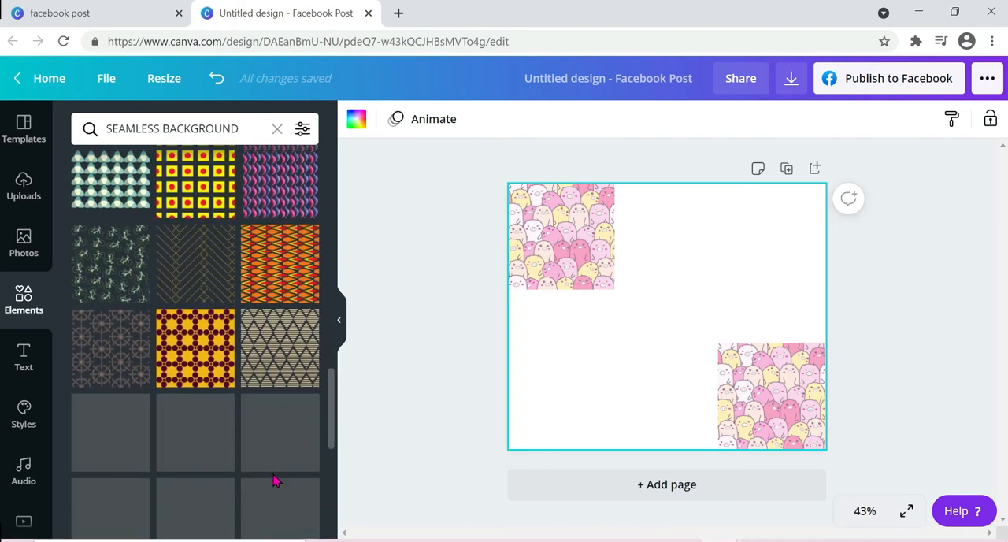
scroll(274, 482, down, 5)
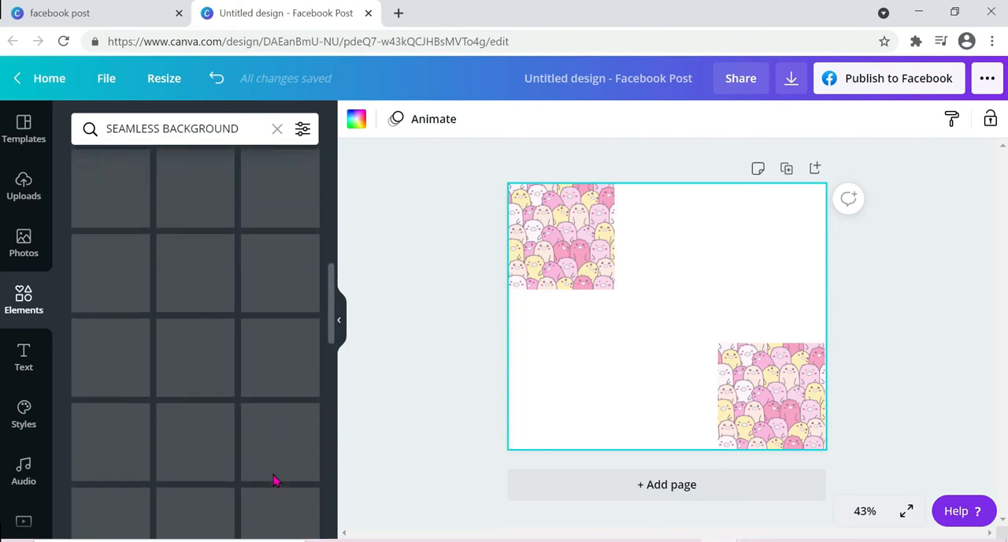
scroll(274, 482, up, 3)
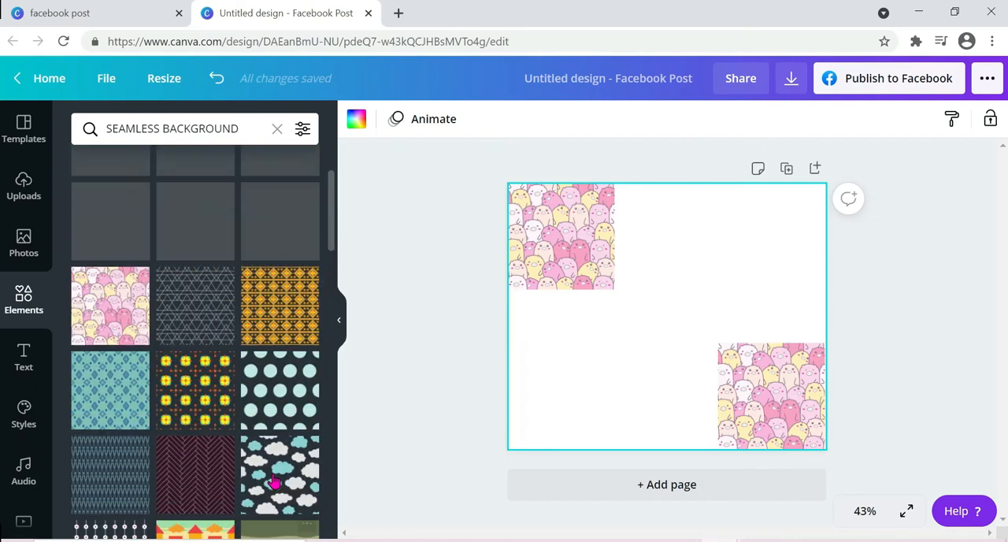
scroll(274, 482, up, 1)
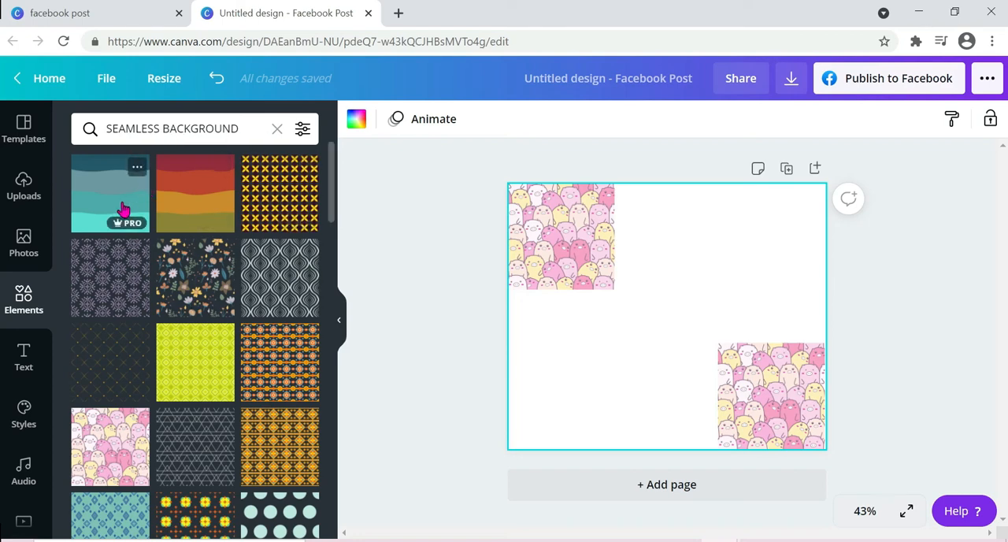
scroll(256, 428, down, 2)
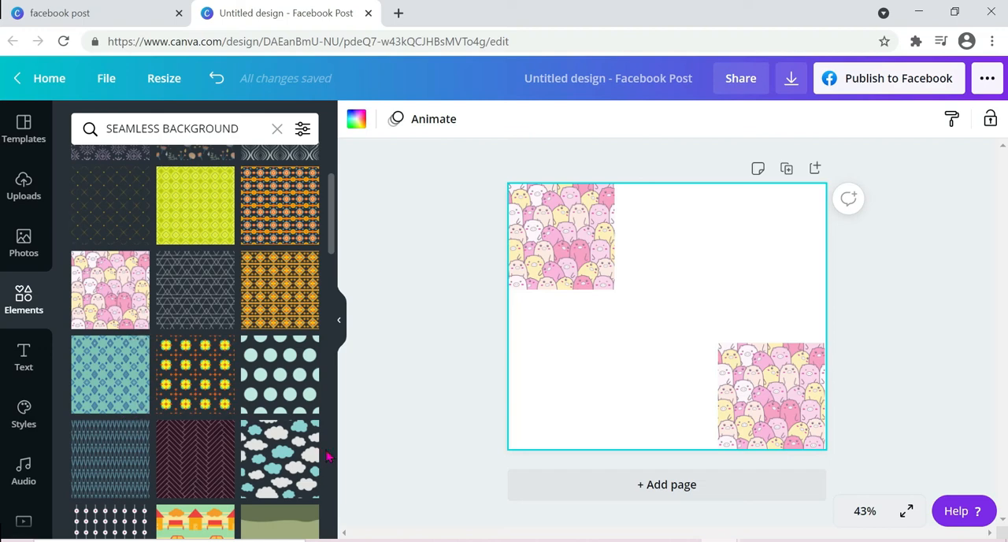
Step: Search the elements library for "STICKY NOTES"
triple_click(98, 128)
text(STICKY)
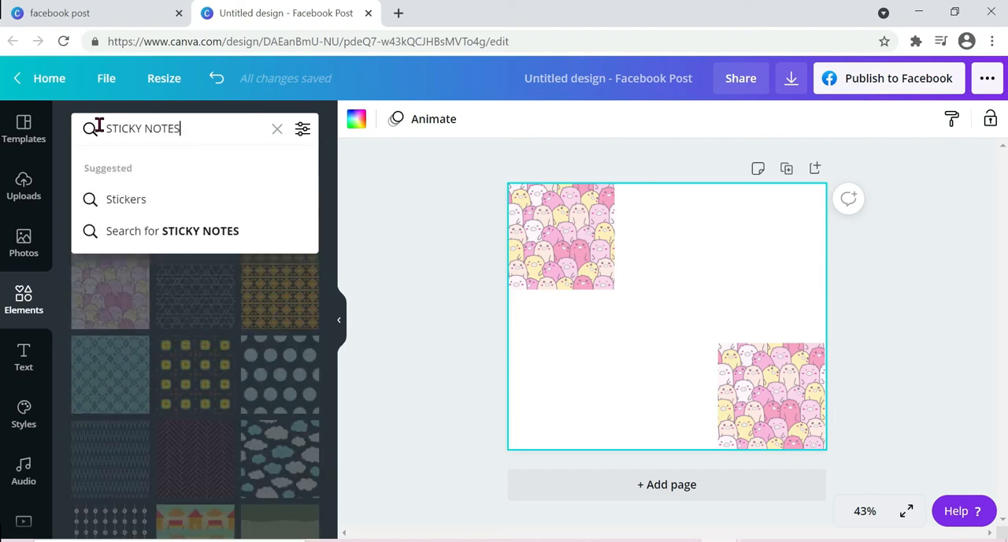
text( NOTES)
key(Return)
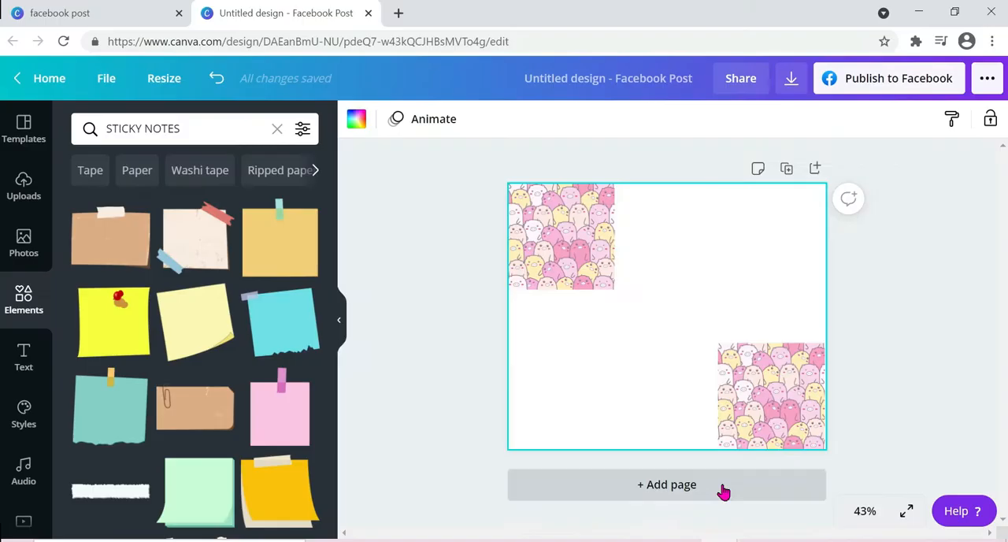
Step: Add a second page and place the brown taped note from "STICKY NOTES" in its upper-left corner
click(723, 485)
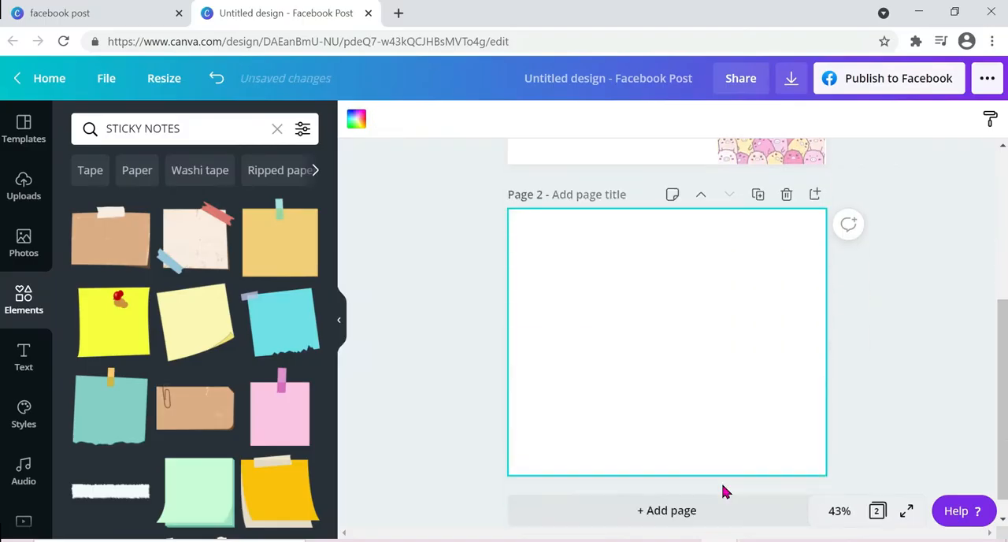
click(118, 240)
drag(653, 326, 570, 254)
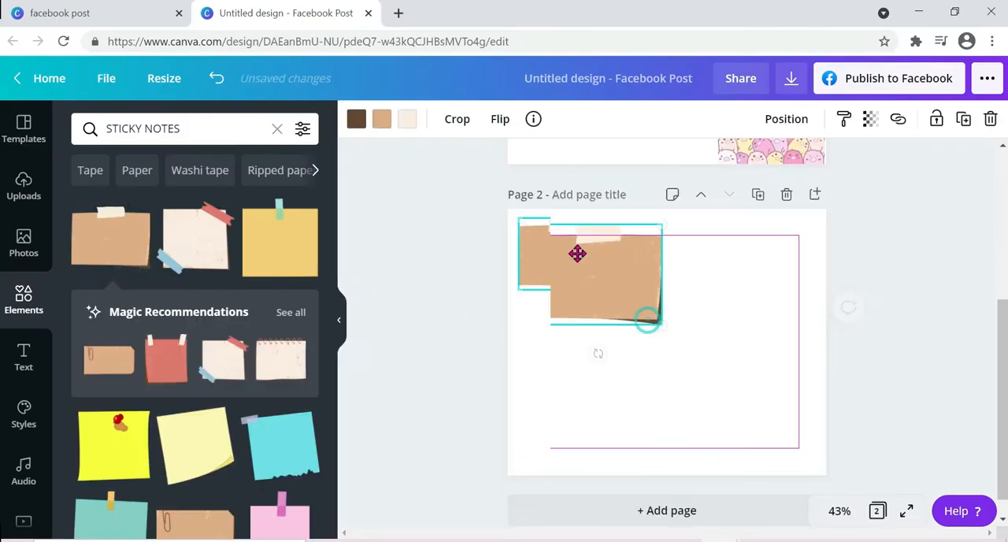
Step: Place the mustard note with green tape near page 2's upper middle and the yellow pinned note in its lower-left corner
click(300, 236)
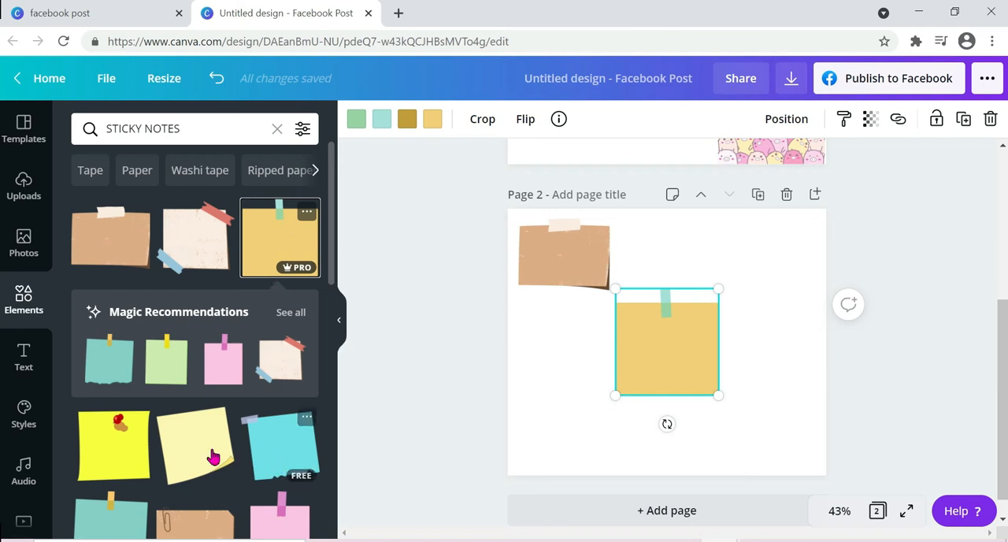
click(104, 436)
drag(679, 336, 590, 407)
drag(695, 310, 692, 282)
Step: Place the orange taped sticky note in page 2's lower-right corner and look through more of the note designs
scroll(268, 464, down, 3)
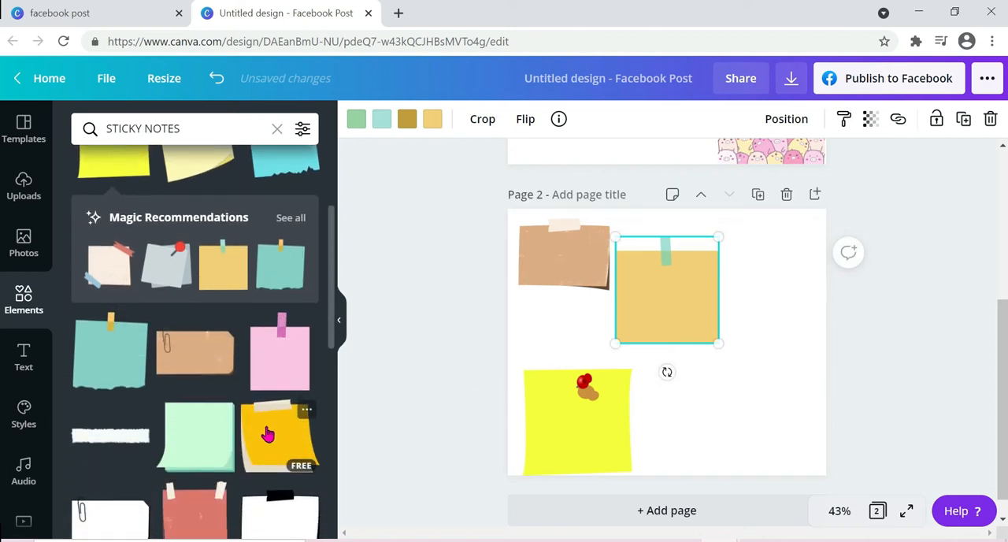
click(266, 429)
drag(673, 352, 749, 417)
scroll(180, 358, down, 3)
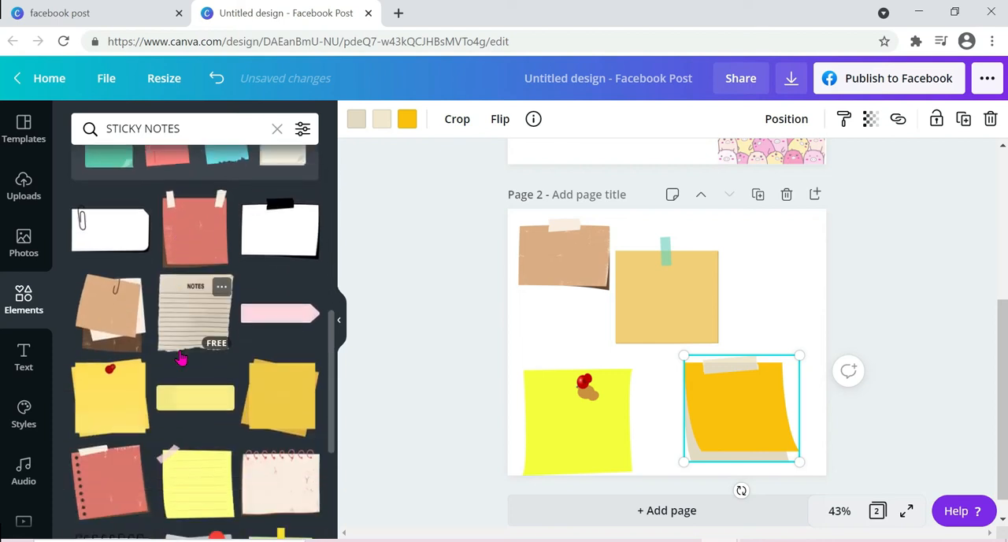
scroll(180, 358, up, 5)
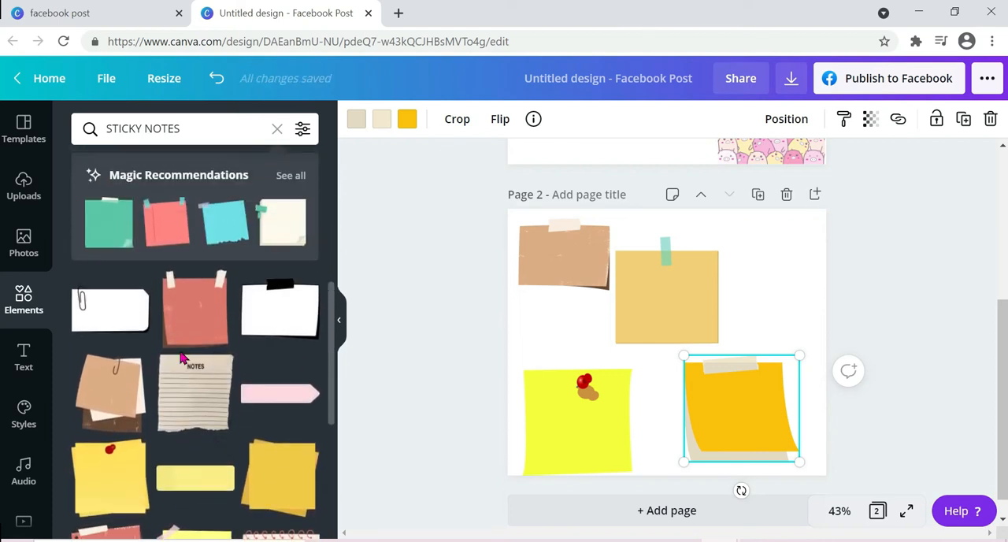
Step: Add a third page and search the elements library for "TORN PAPER"
click(81, 126)
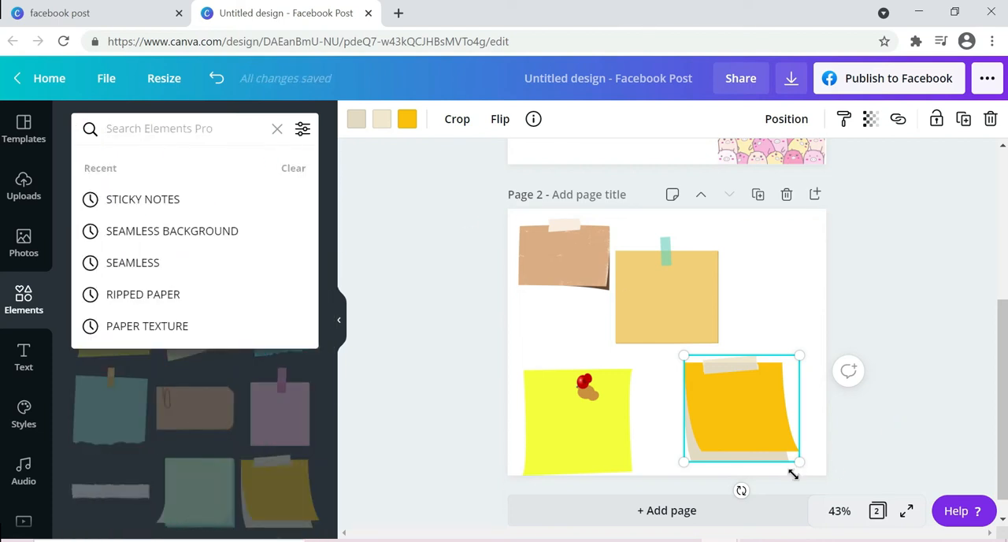
click(675, 512)
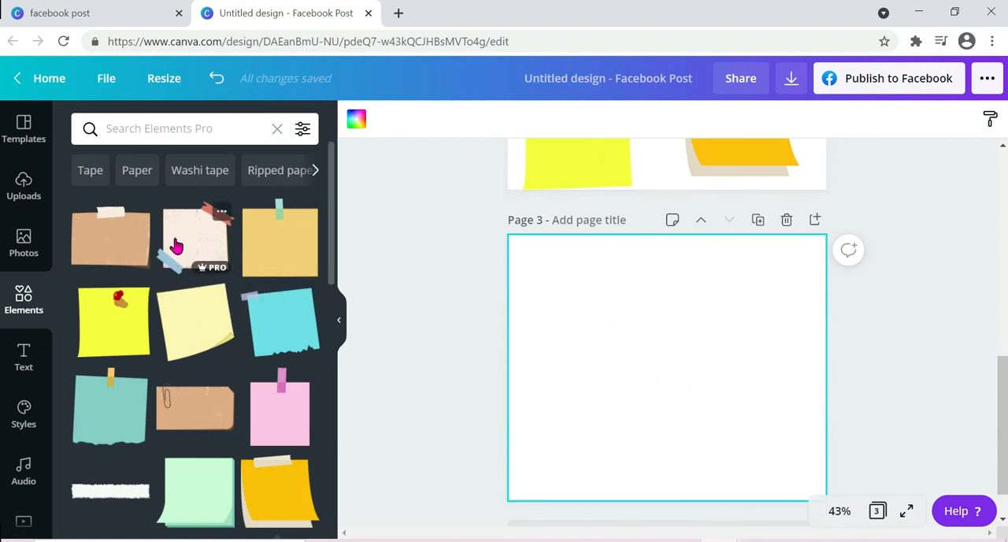
click(159, 128)
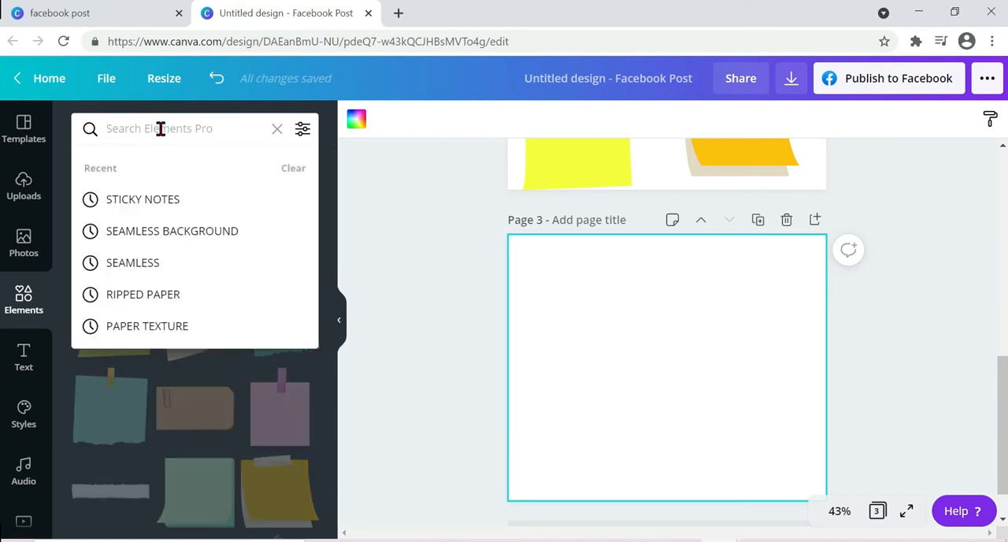
text(T)
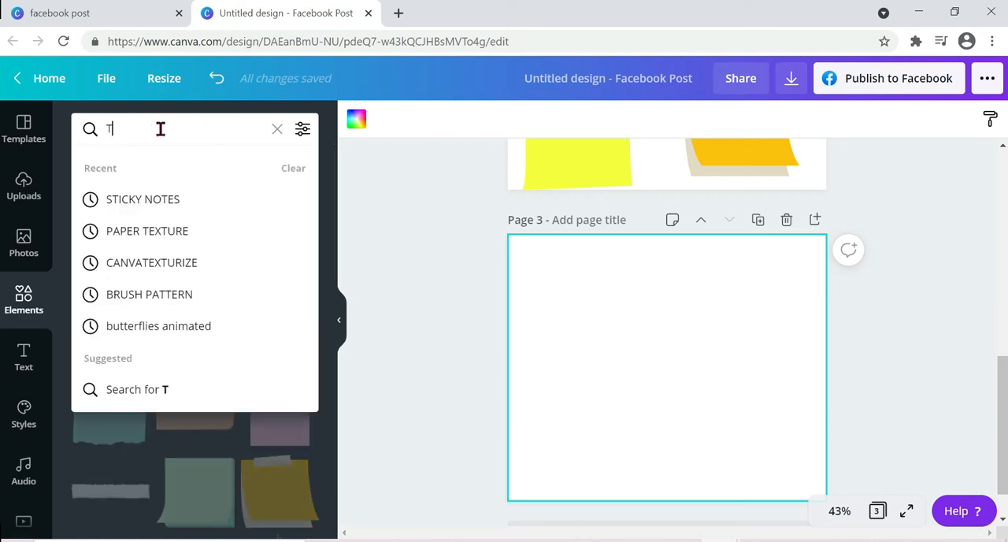
text(ORN PAPER)
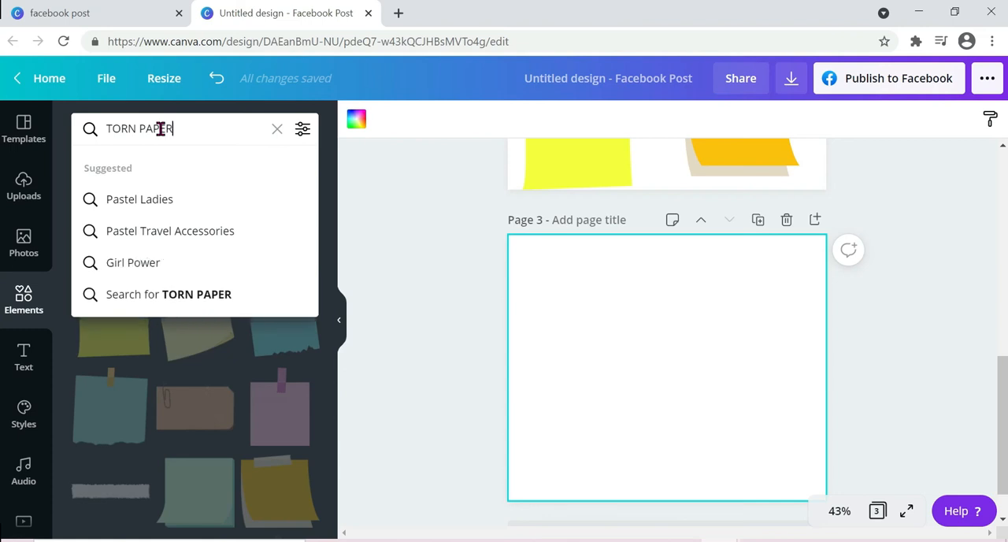
key(Return)
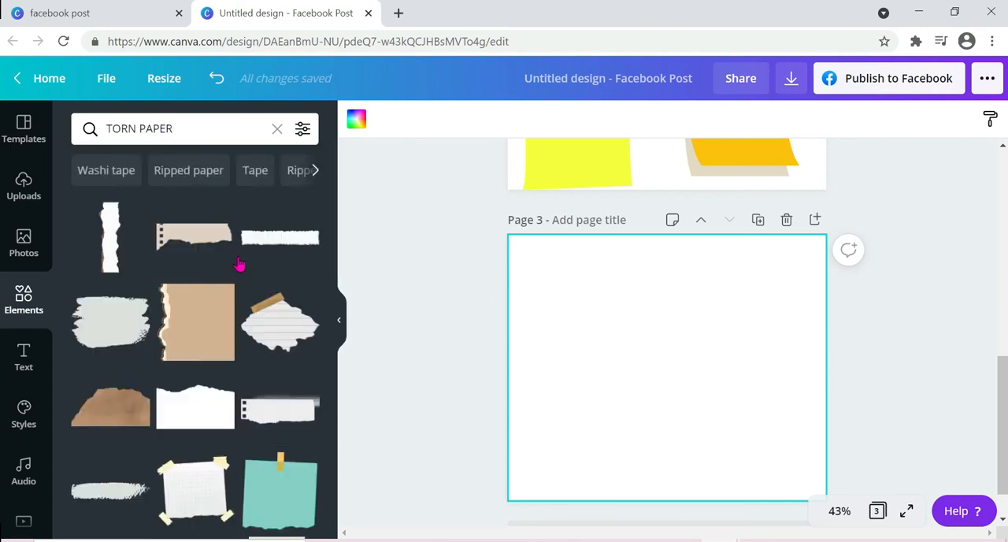
Step: Insert the white vertical torn paper strip on page 3, shrink it and position it in the upper-left corner
click(110, 255)
drag(671, 339, 563, 309)
drag(601, 238, 576, 305)
drag(561, 359, 548, 317)
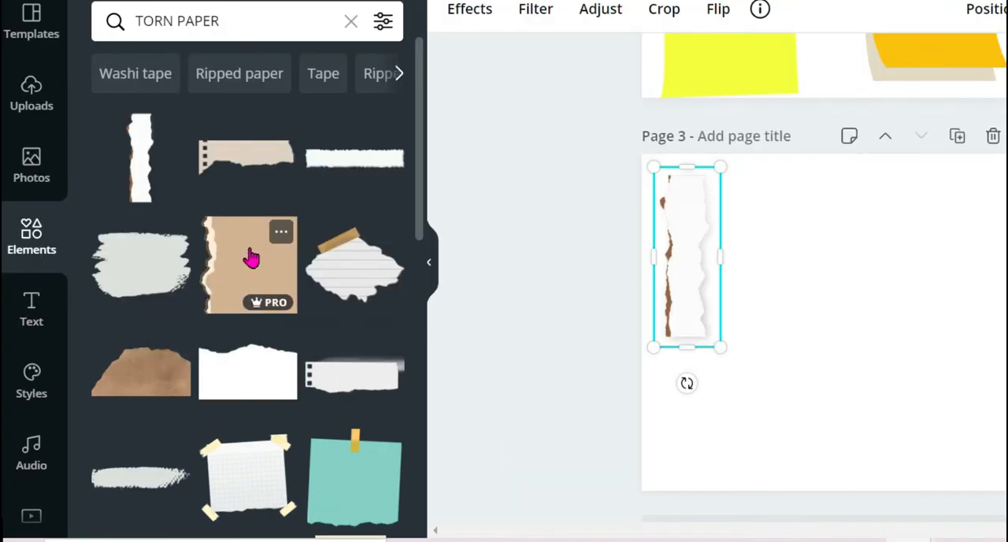
Step: Place the brown torn-edge paper in page 3's upper right and the taped grid paper at its lower middle
click(198, 315)
drag(861, 324, 891, 242)
scroll(209, 266, down, 3)
scroll(209, 266, down, 1)
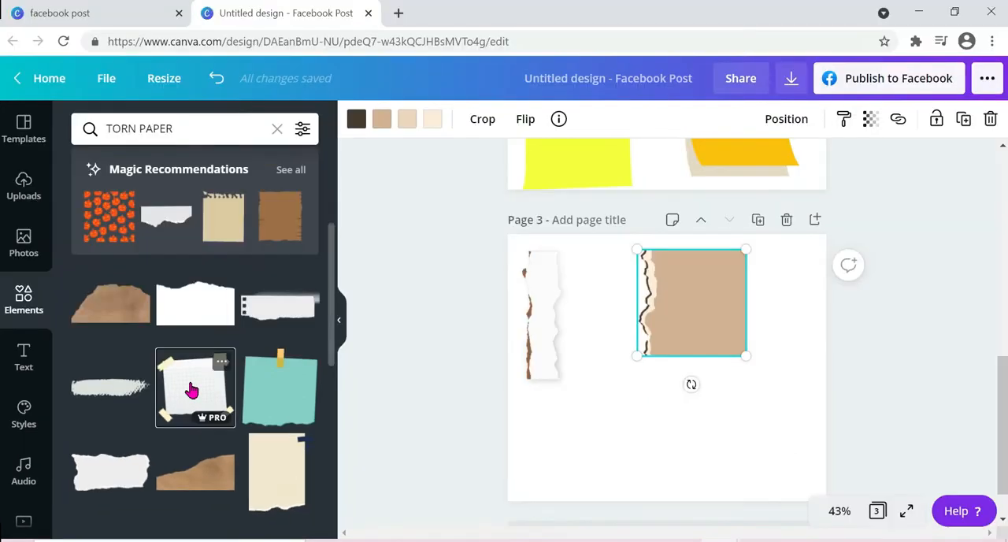
click(240, 319)
drag(683, 393, 648, 433)
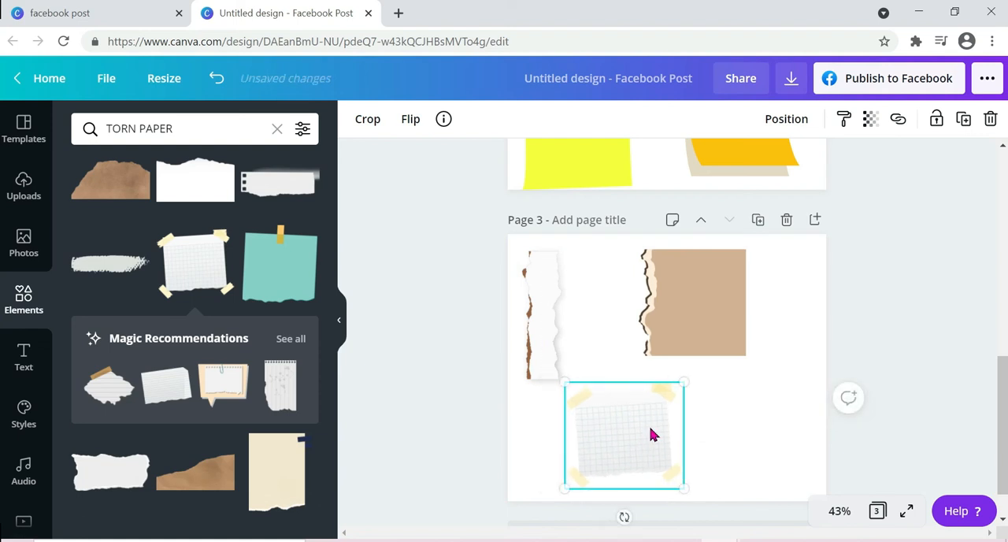
Step: Search the elements library for "WASHI TAPE"
scroll(772, 326, up, 8)
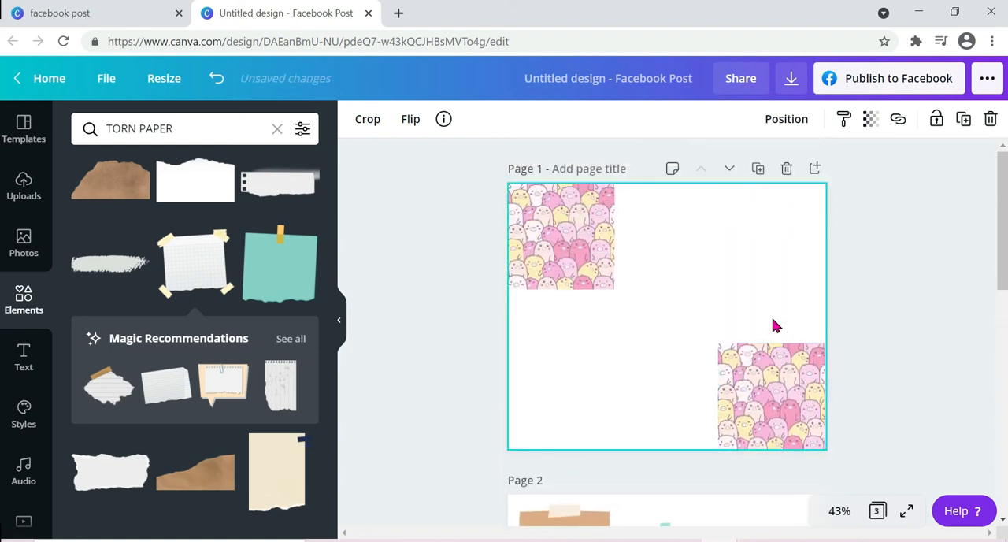
scroll(773, 326, down, 3)
scroll(772, 326, down, 5)
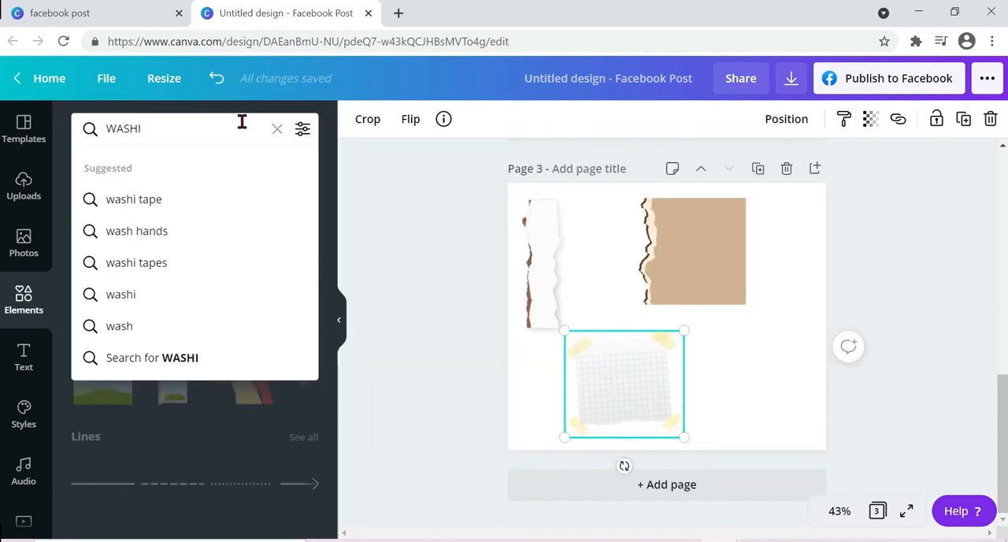
text(TAPE)
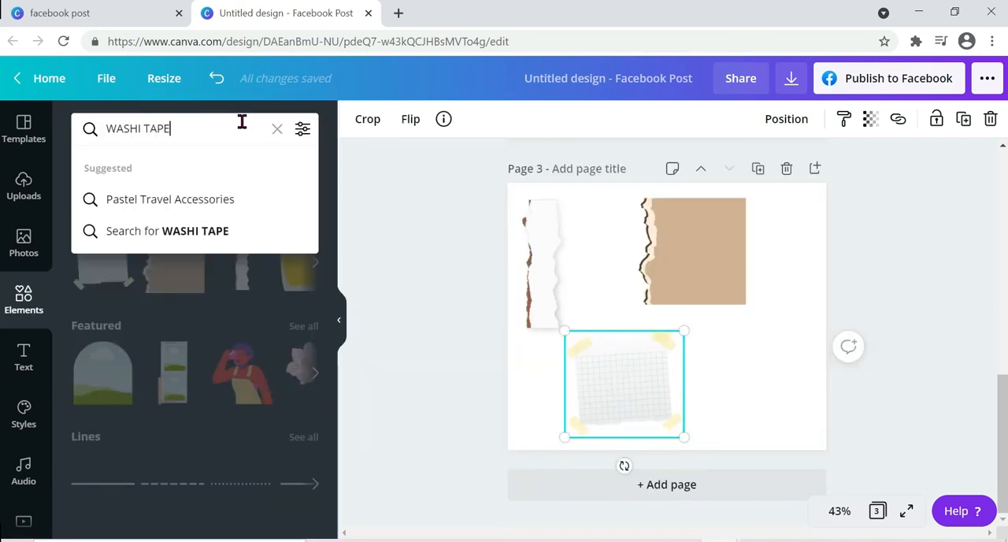
key(Return)
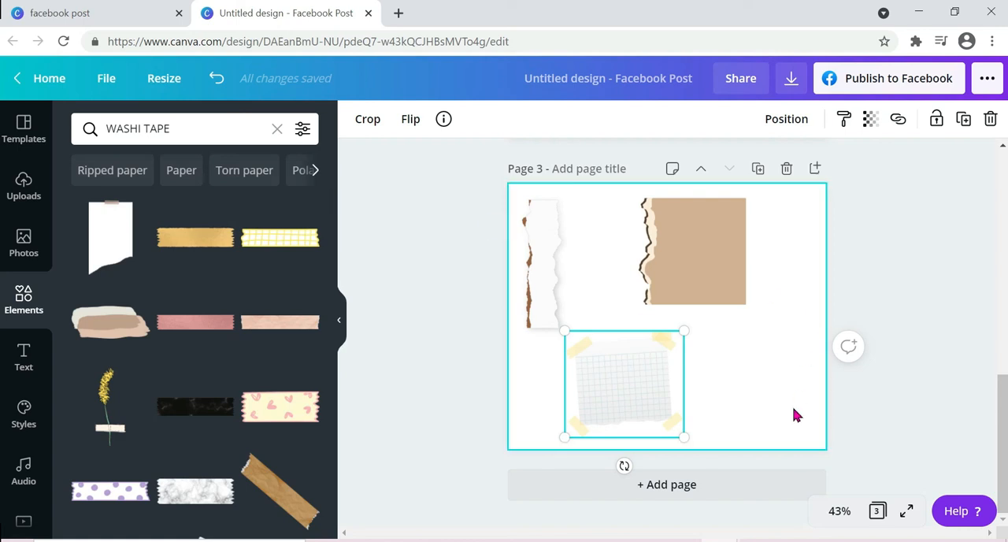
Step: Add a fourth page and place the gold washi tape in its upper-left corner
click(673, 501)
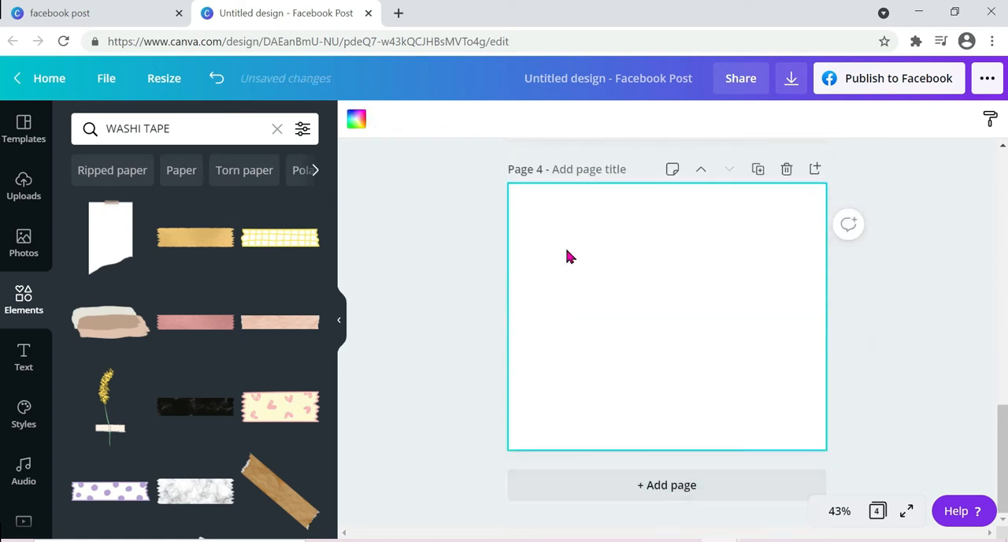
click(203, 237)
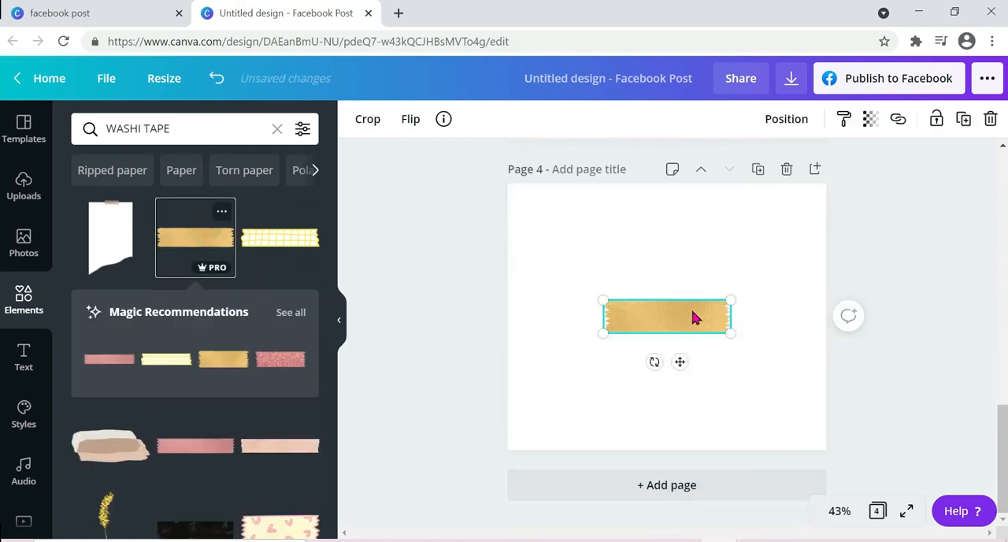
drag(695, 316, 605, 209)
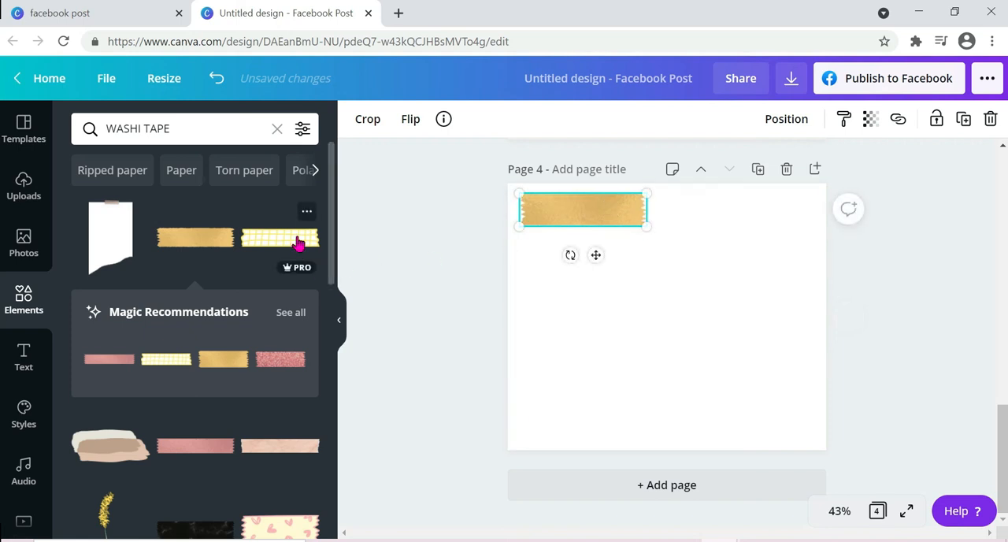
Step: Place the yellow grid tape at page 4's right side and the pink-heart tape at its lower left
click(298, 241)
drag(706, 326, 788, 270)
click(268, 516)
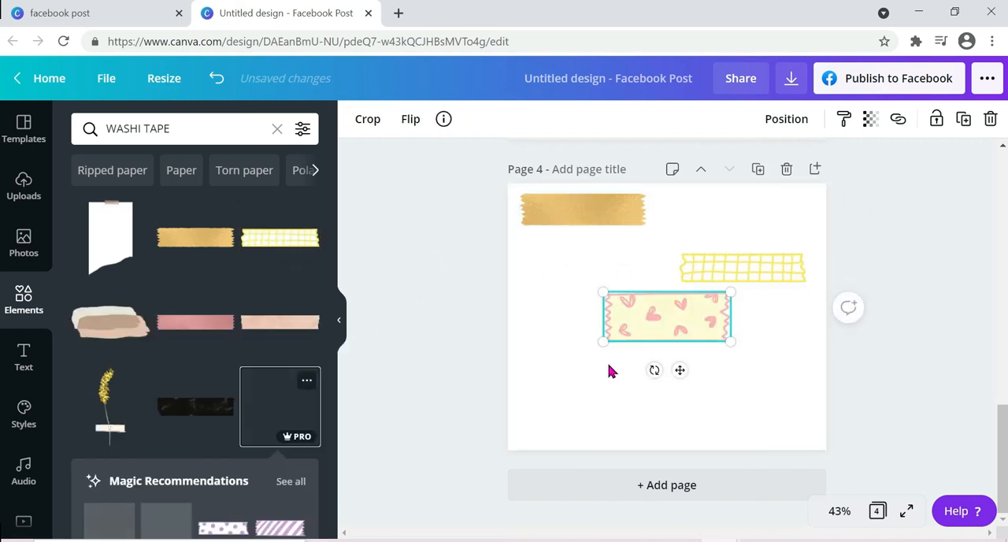
drag(637, 326, 588, 367)
Step: From the heart tape's full Magic Recommendations, place the orange crown tape at page 4's lower right and the multicolored tape below the gold one
scroll(218, 443, down, 1)
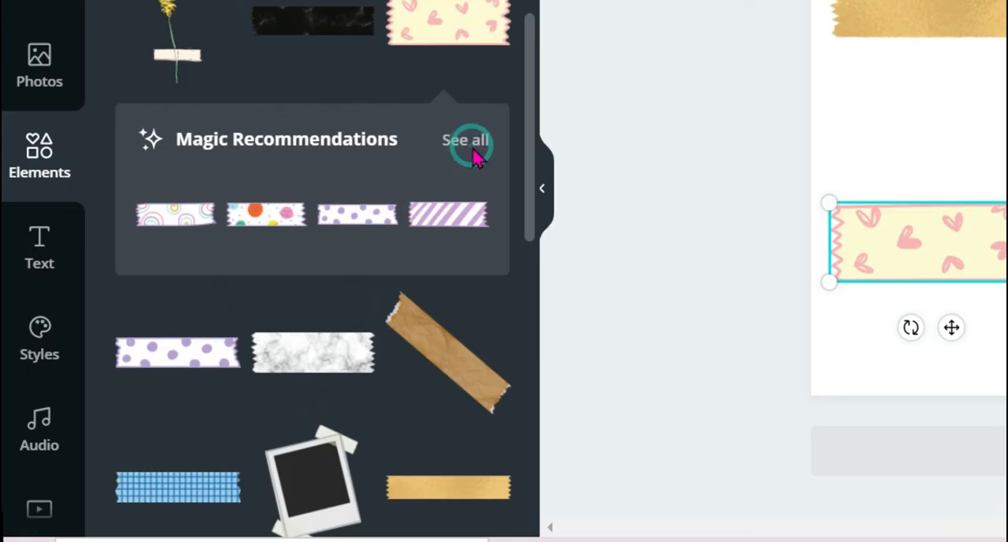
click(473, 152)
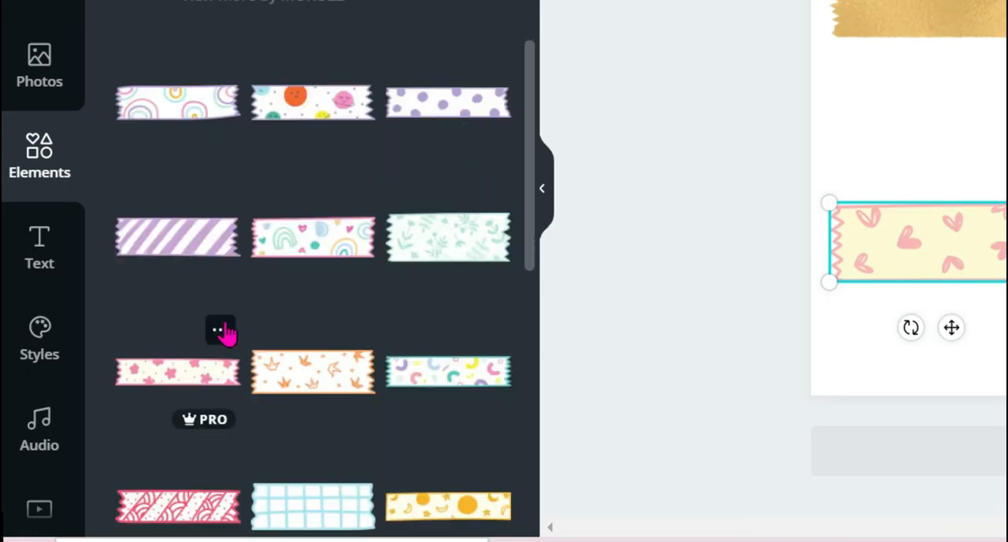
scroll(226, 333, down, 3)
click(330, 178)
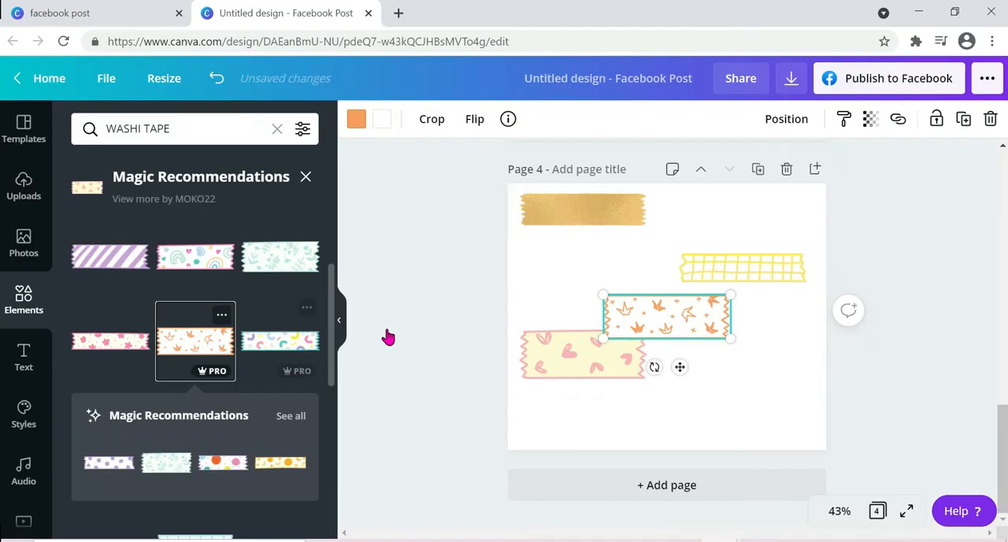
drag(660, 325, 724, 400)
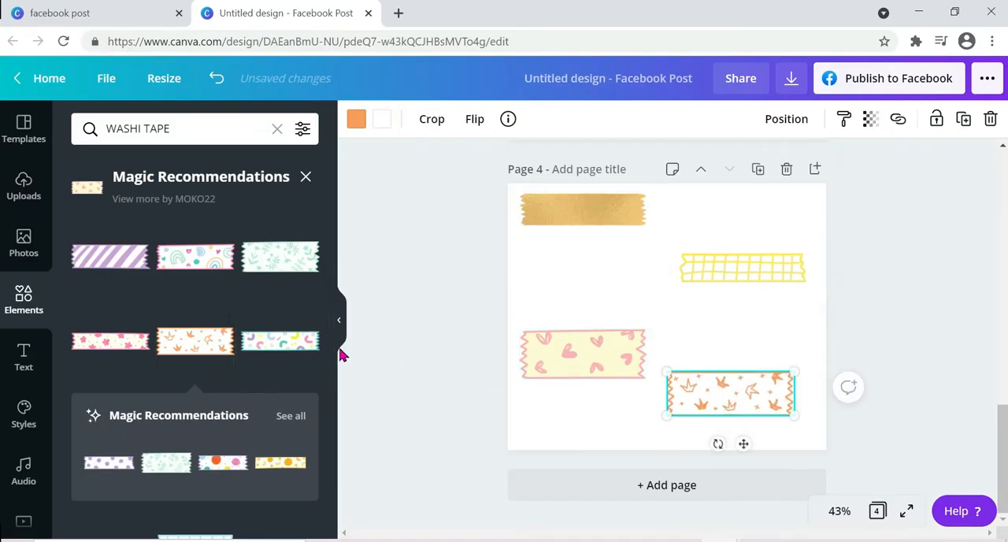
click(271, 338)
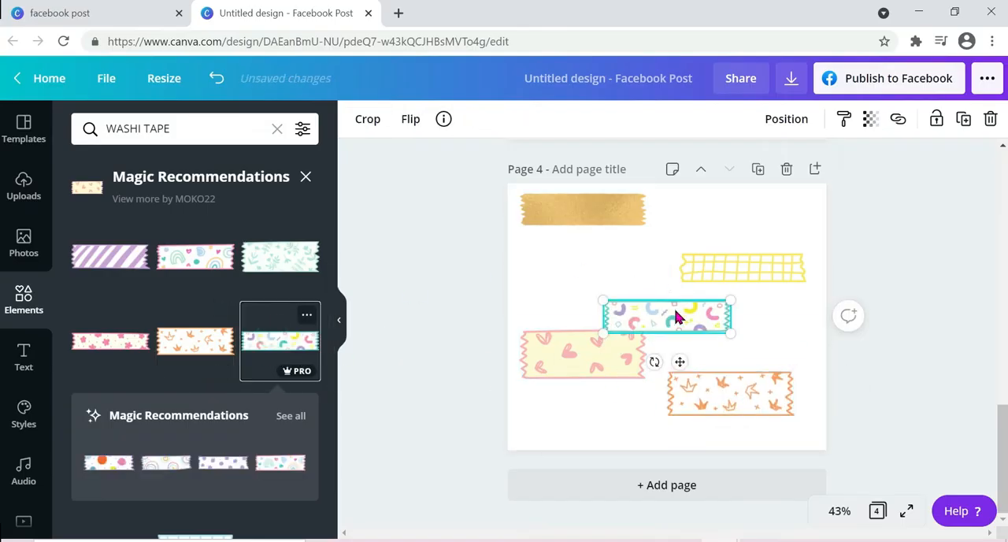
drag(674, 314, 611, 276)
click(772, 223)
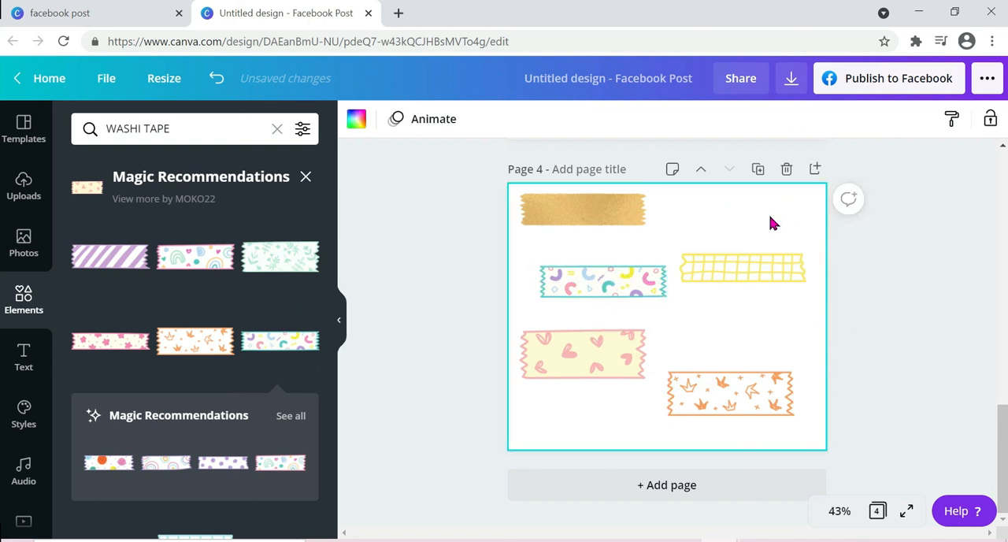
Step: Review the finished pages of the design and examine the other "WASHI TAPE" results further down the list
scroll(771, 224, up, 10)
scroll(772, 222, up, 2)
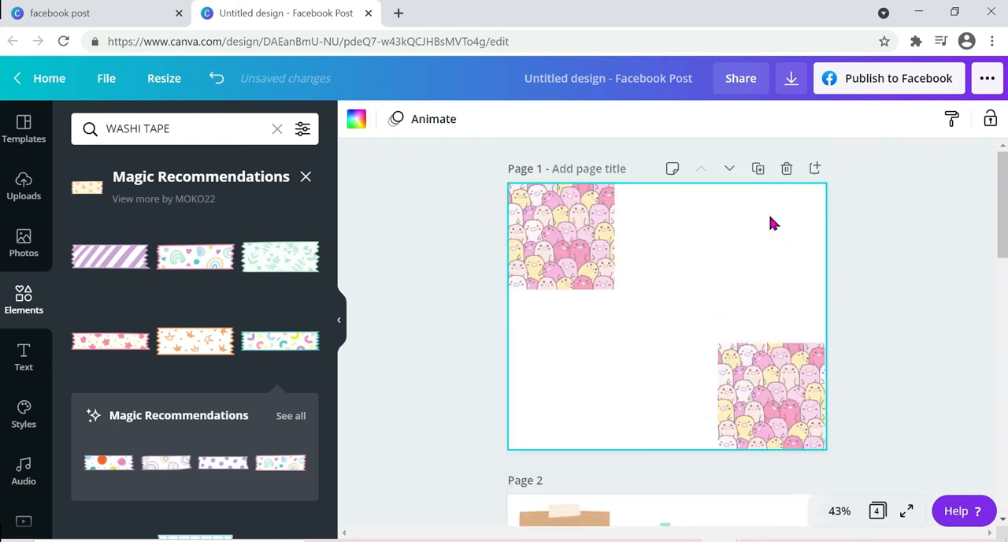
scroll(770, 222, down, 3)
click(665, 206)
scroll(665, 209, up, 3)
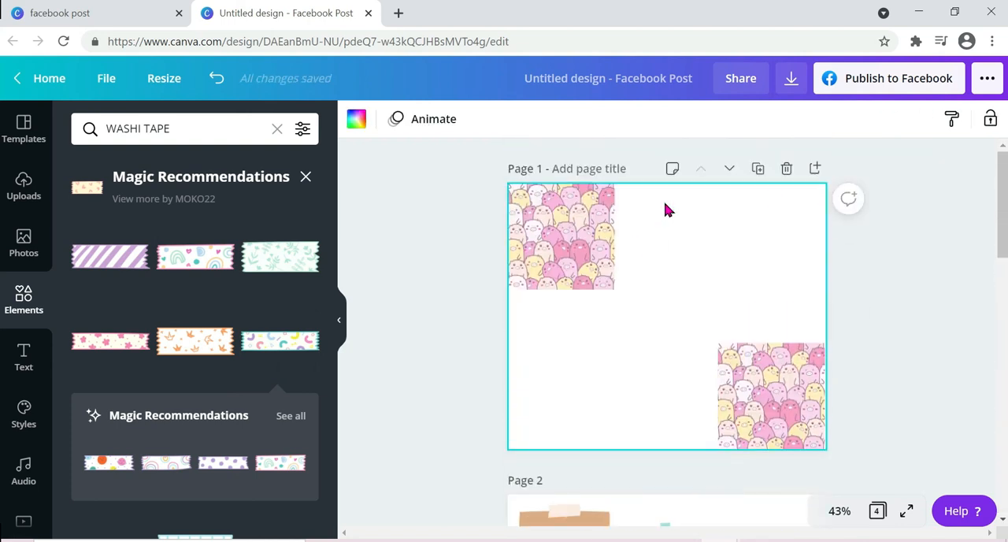
scroll(666, 207, down, 9)
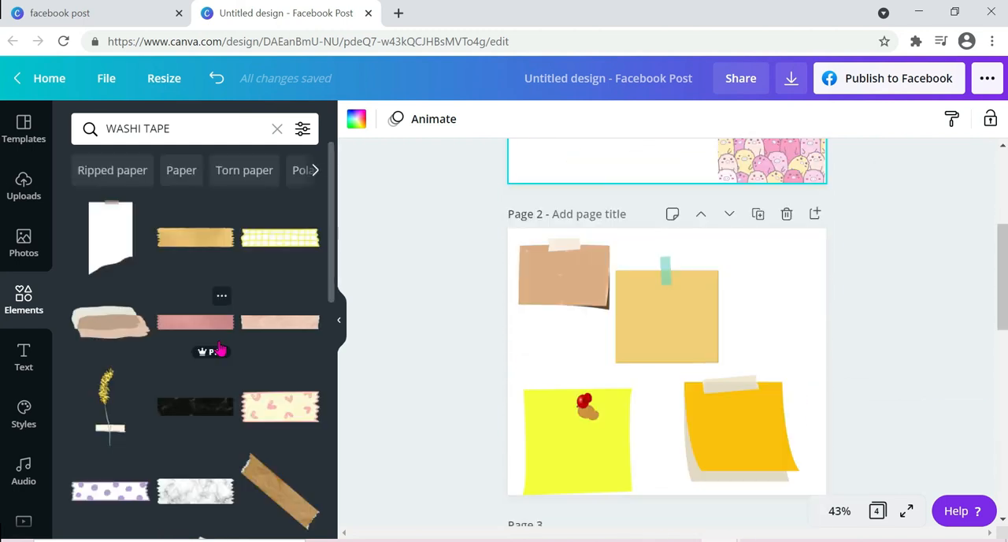
scroll(220, 348, down, 3)
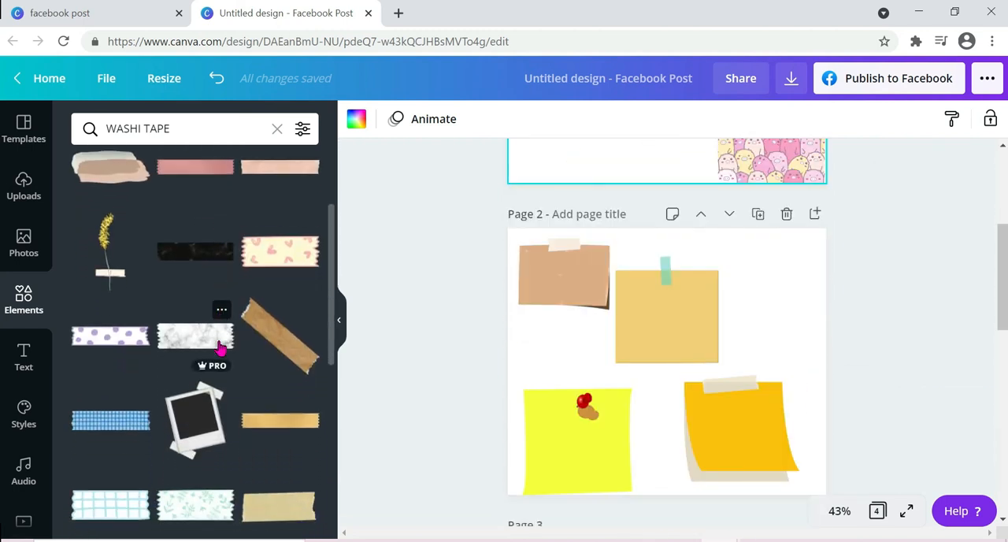
scroll(221, 349, down, 1)
scroll(221, 349, down, 2)
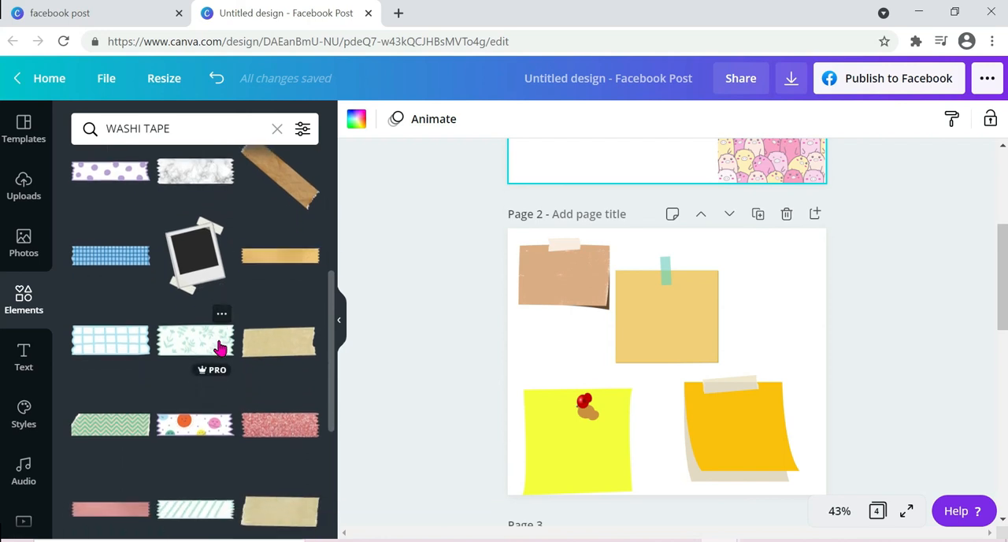
scroll(220, 348, up, 6)
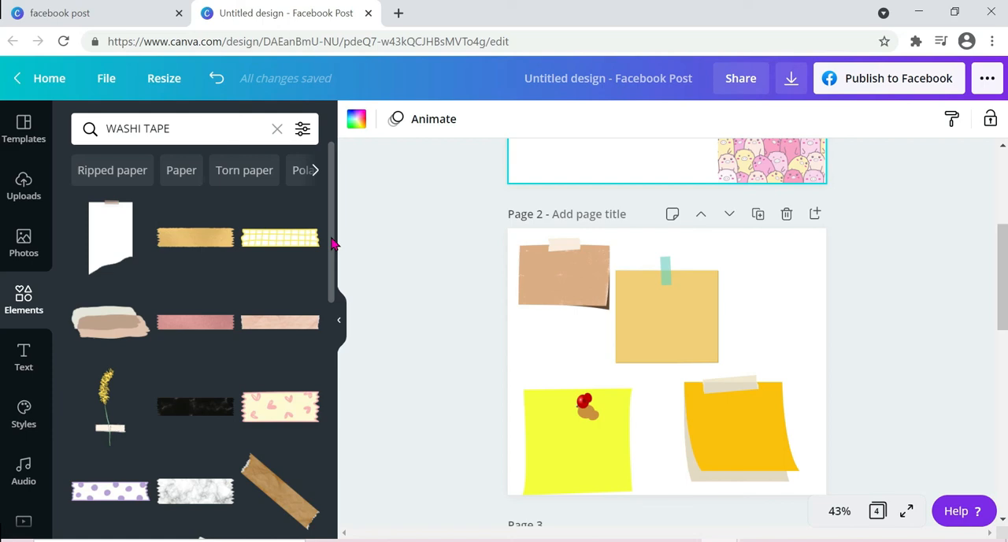
drag(332, 244, 328, 390)
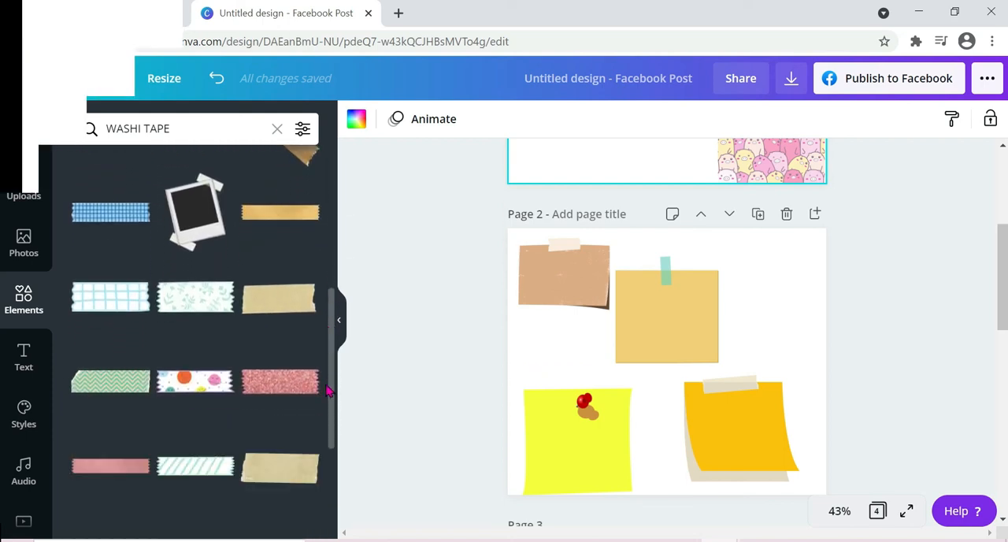